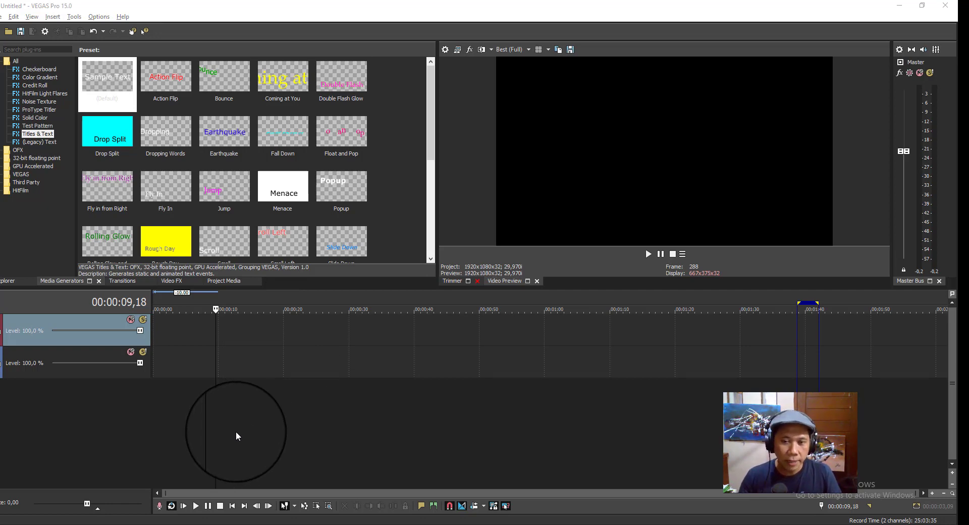
# Switch to File Explorer and open the first subfolder of FOTO > WISUDA 2020 on the D drive
pyautogui.hotkey('alt', 'Tab')
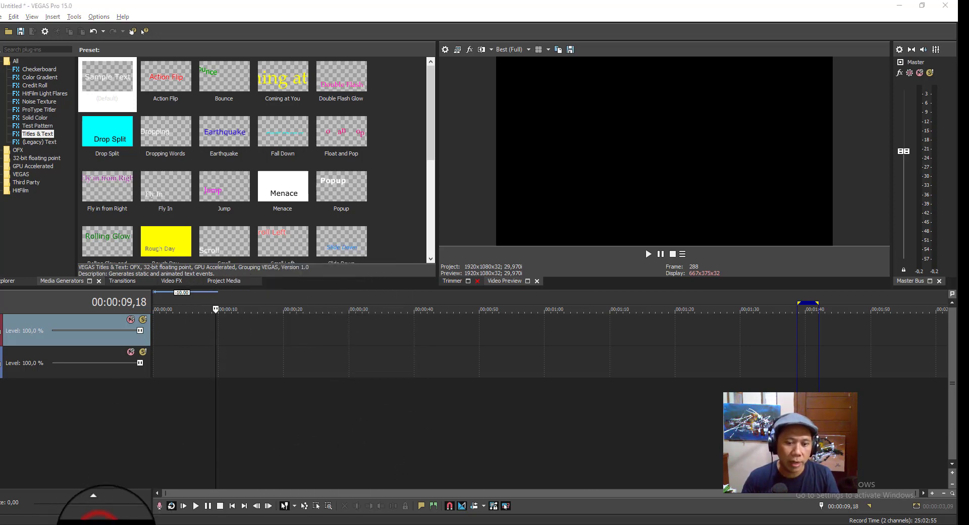
pyautogui.hotkey('alt', 'Tab')
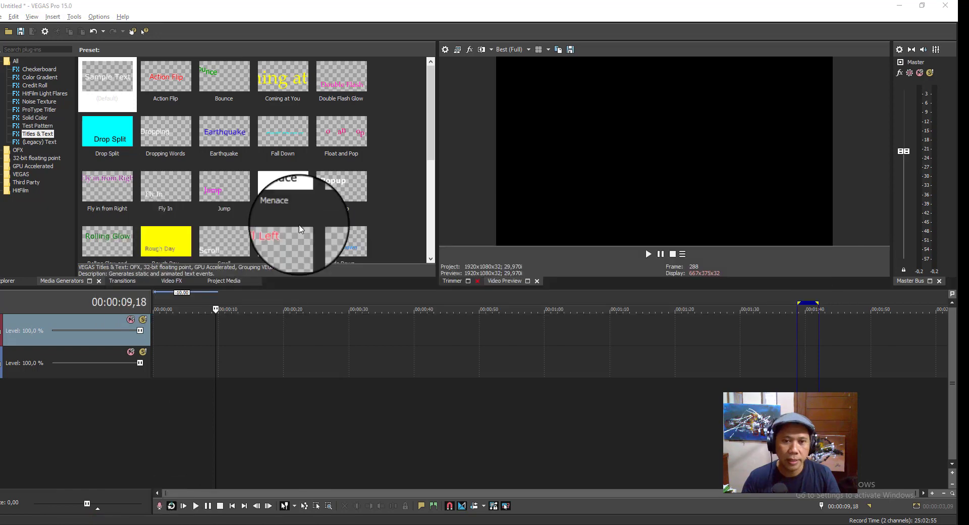
pyautogui.click(899, 7)
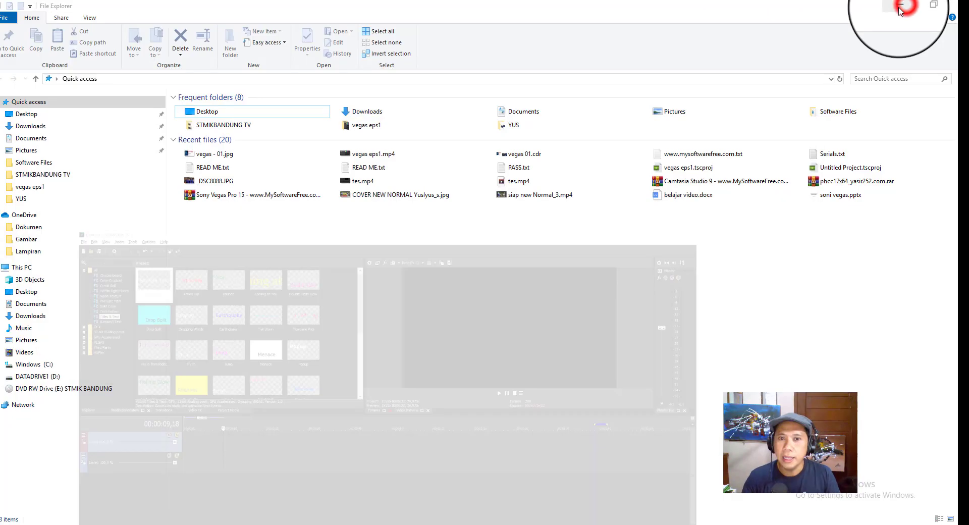
pyautogui.click(251, 297)
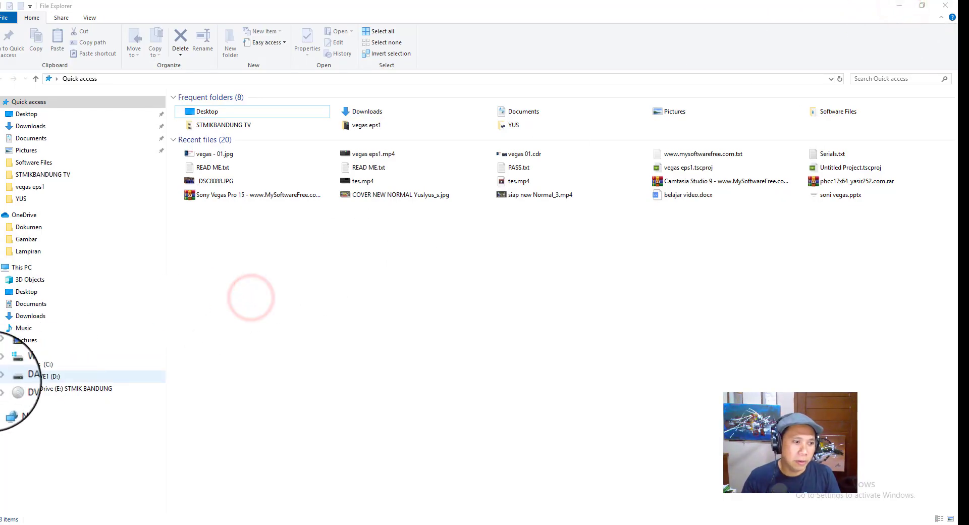
pyautogui.click(3, 376)
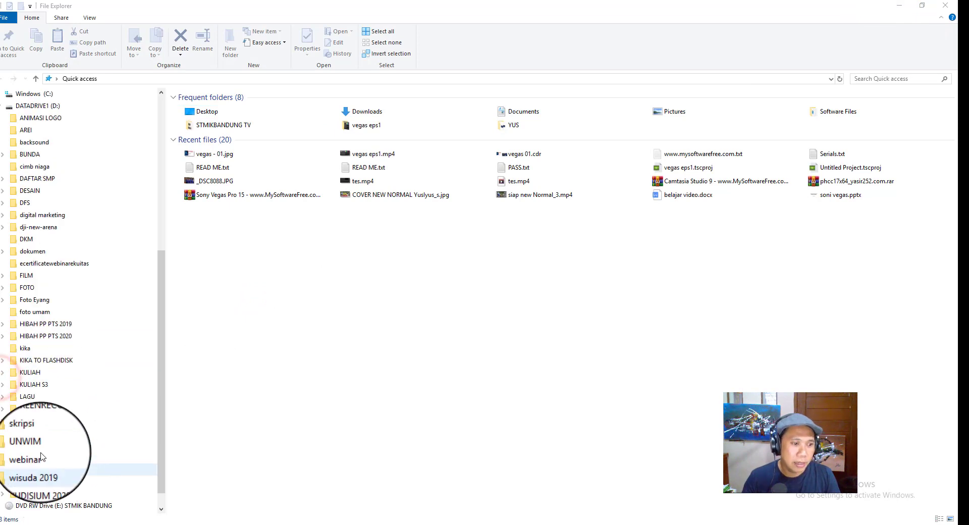
pyautogui.click(3, 286)
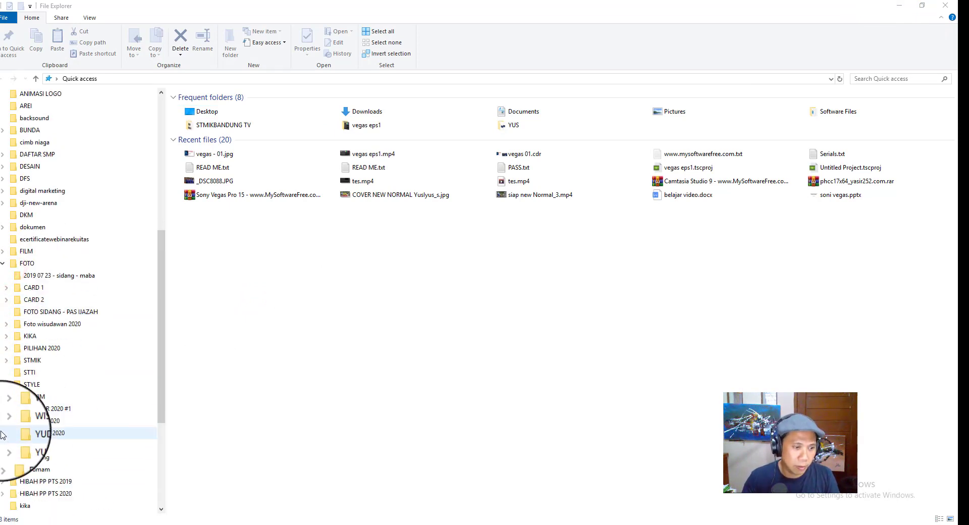
pyautogui.click(6, 420)
pyautogui.click(35, 433)
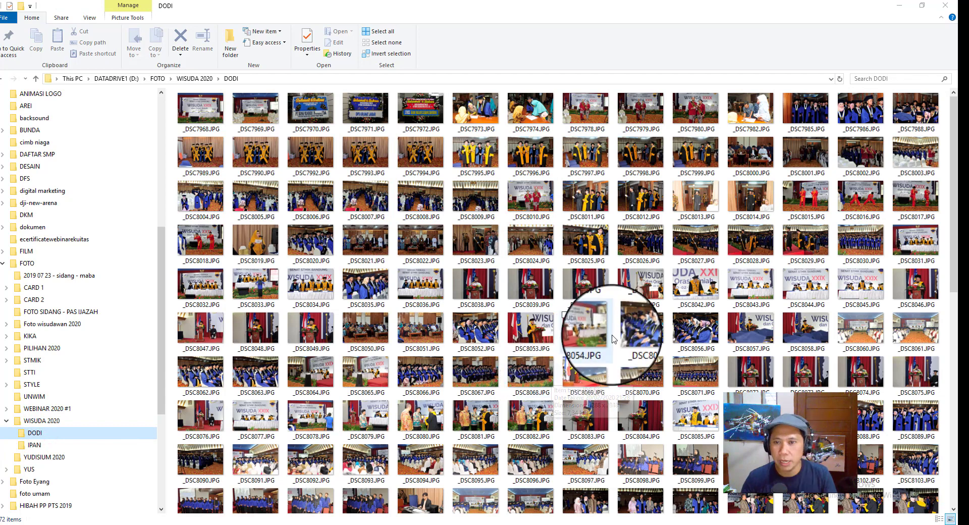
# Select photos _DSC7996, _DSC8025, _DSC8036, _DSC8068 and _DSC8088 and add them in sequence at the start of the video track in VEGAS Pro
pyautogui.click(528, 149)
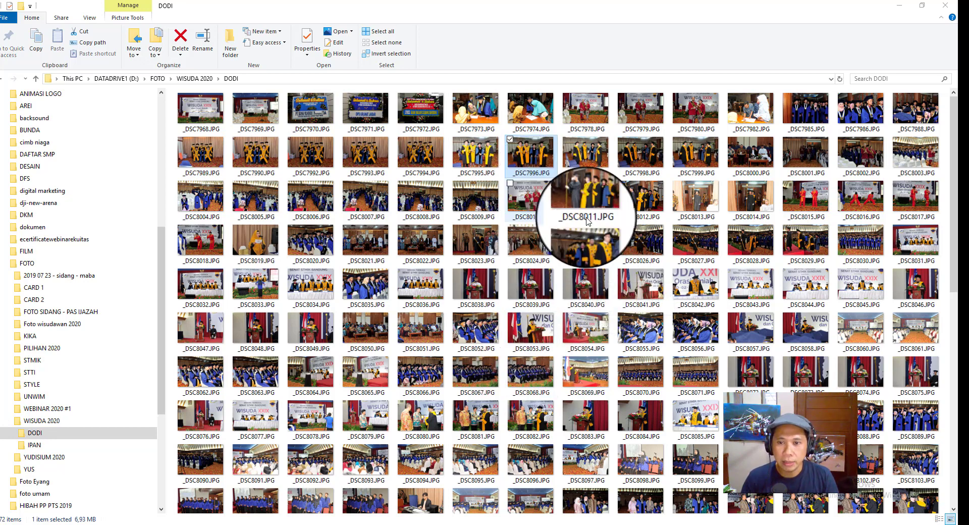
pyautogui.keyDown('ctrl'); pyautogui.click(584, 237); pyautogui.keyUp('ctrl')
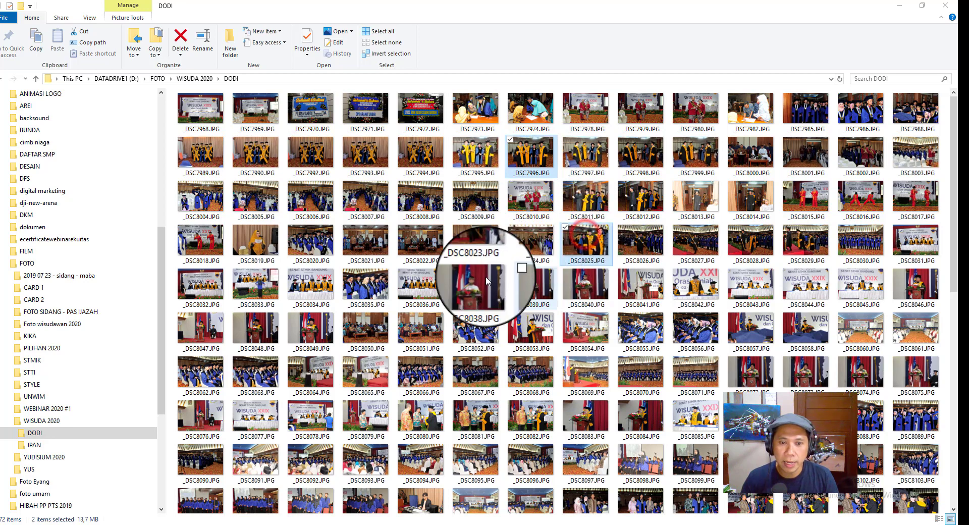
pyautogui.keyDown('ctrl'); pyautogui.click(421, 285); pyautogui.keyUp('ctrl')
pyautogui.keyDown('ctrl'); pyautogui.click(527, 371); pyautogui.keyUp('ctrl')
pyautogui.keyDown('ctrl'); pyautogui.click(864, 417); pyautogui.keyUp('ctrl')
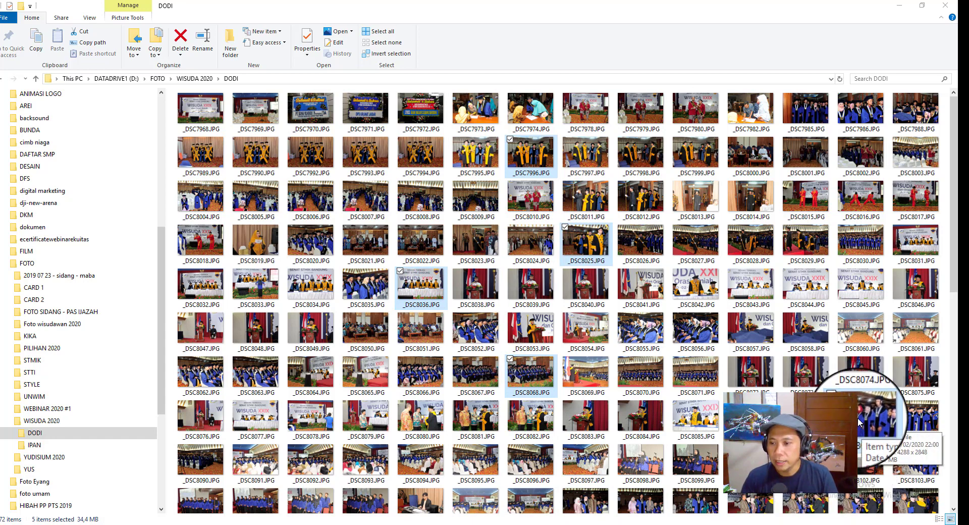
pyautogui.moveTo(857, 416); pyautogui.dragTo(155, 329)
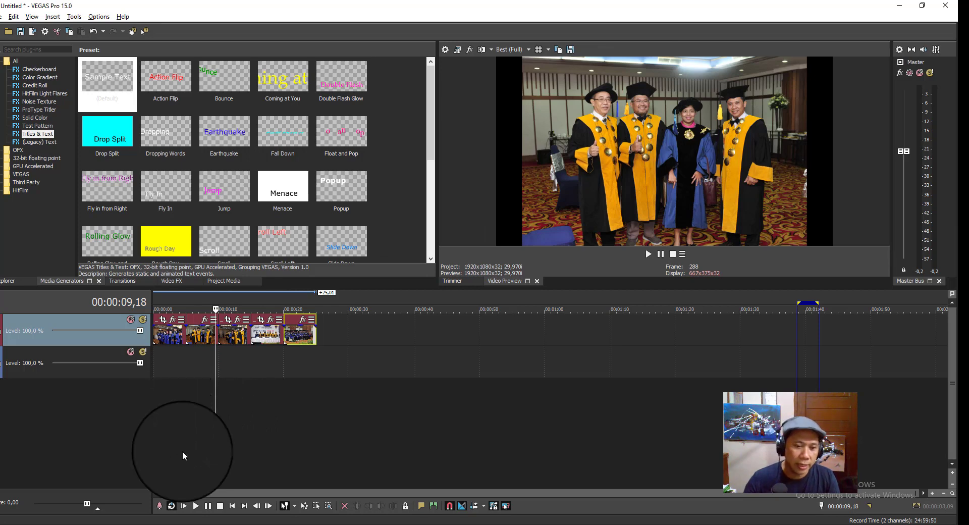
# Play back the photo sequence from about 4 seconds and again from the start of the timeline
pyautogui.click(189, 491)
pyautogui.scroll(3, 166, 399)
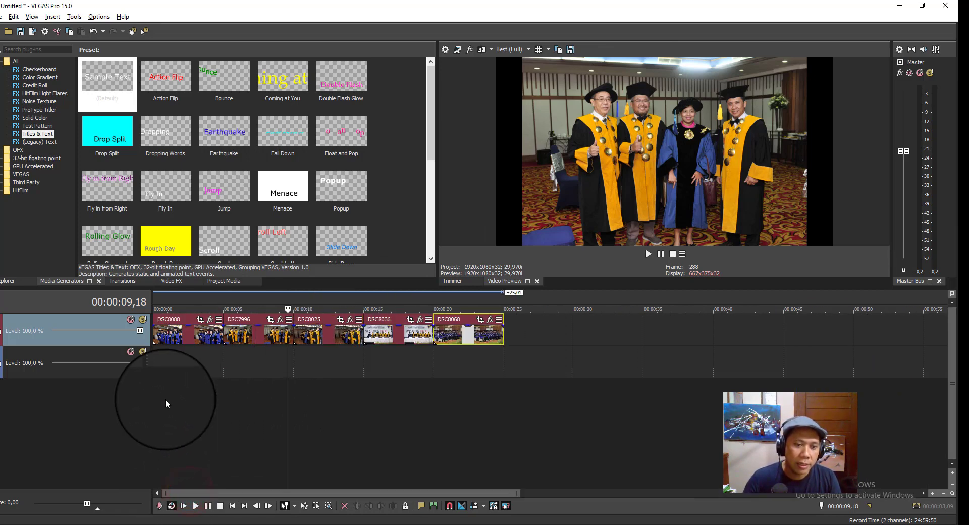
pyautogui.scroll(-2, 164, 399)
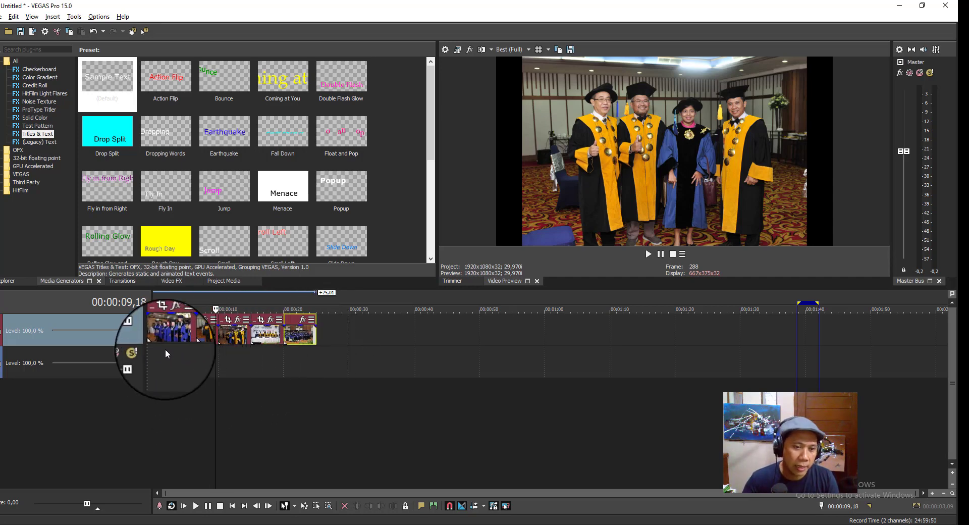
pyautogui.scroll(4, 173, 350)
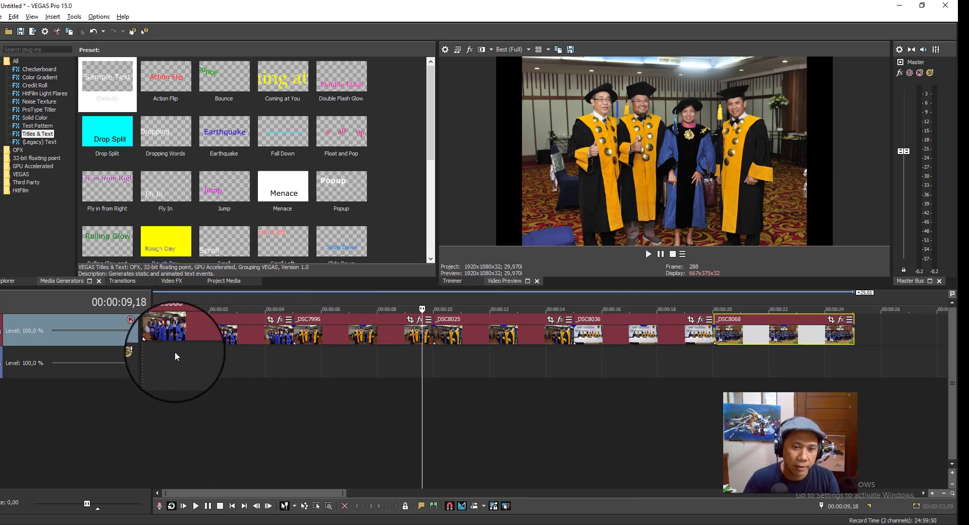
pyautogui.click(269, 353)
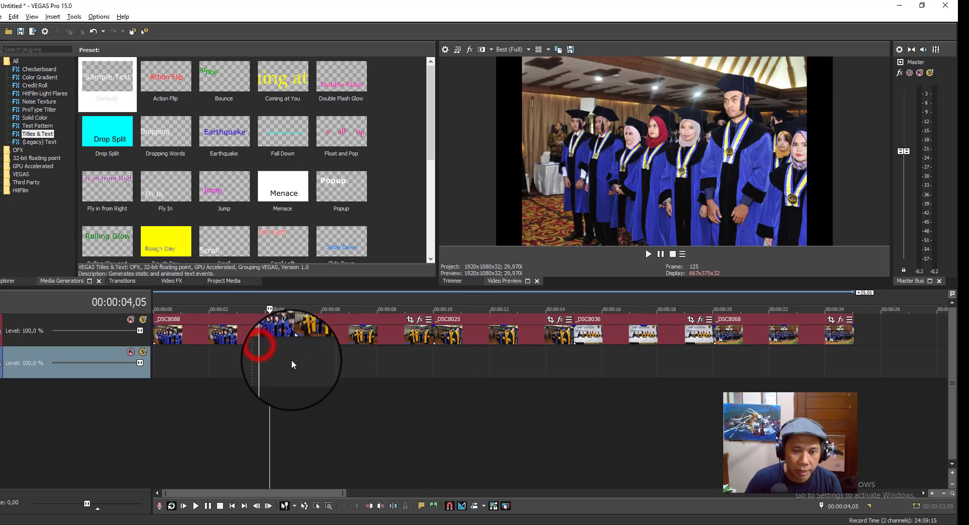
pyautogui.press('space')
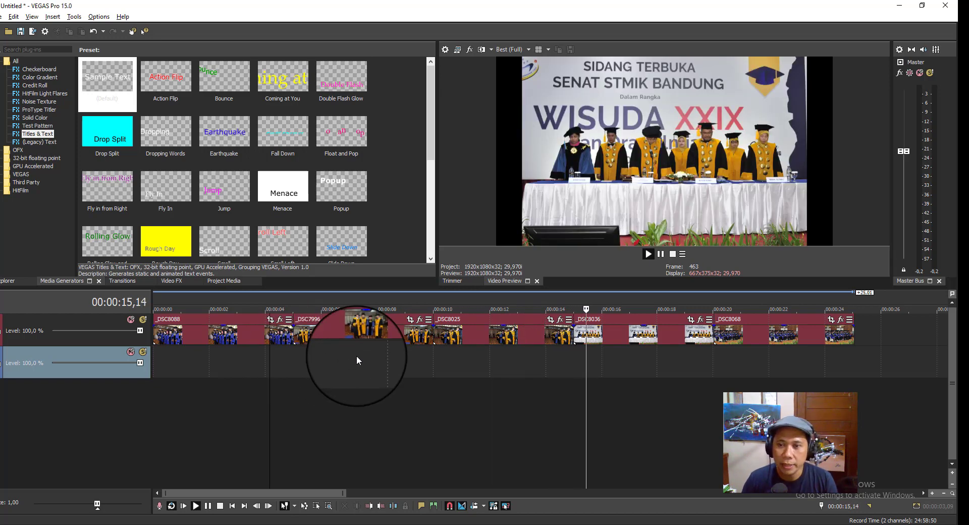
pyautogui.click(268, 397)
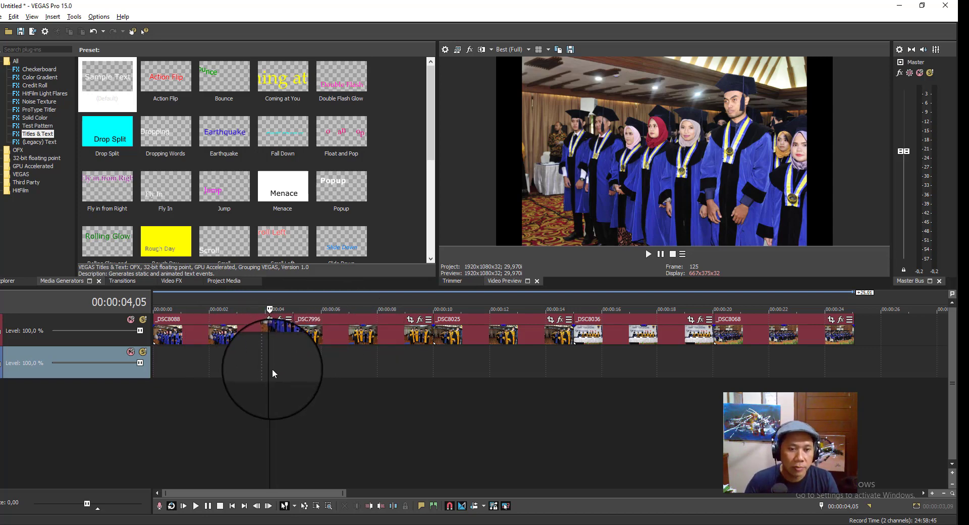
pyautogui.hotkey('ctrl', 'Home')
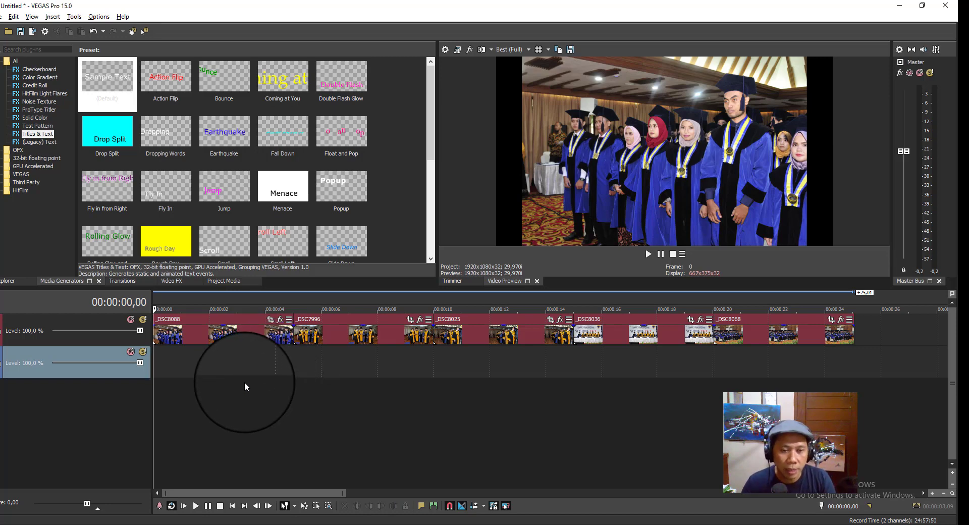
pyautogui.press('space')
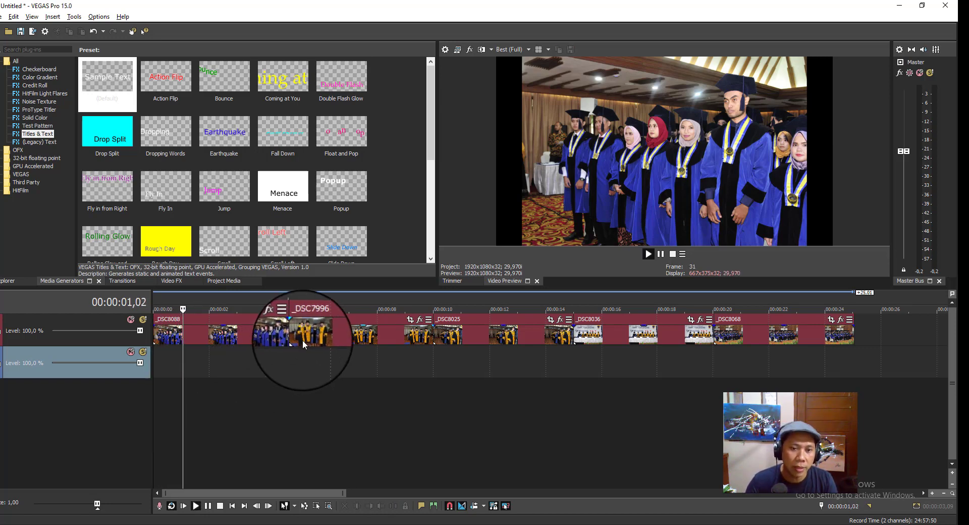
pyautogui.press('space')
# Move photo _DSC7996 forward to start at about 6.5 seconds and trim the end of _DSC8088 to 3 seconds
pyautogui.moveTo(328, 323); pyautogui.dragTo(369, 328)
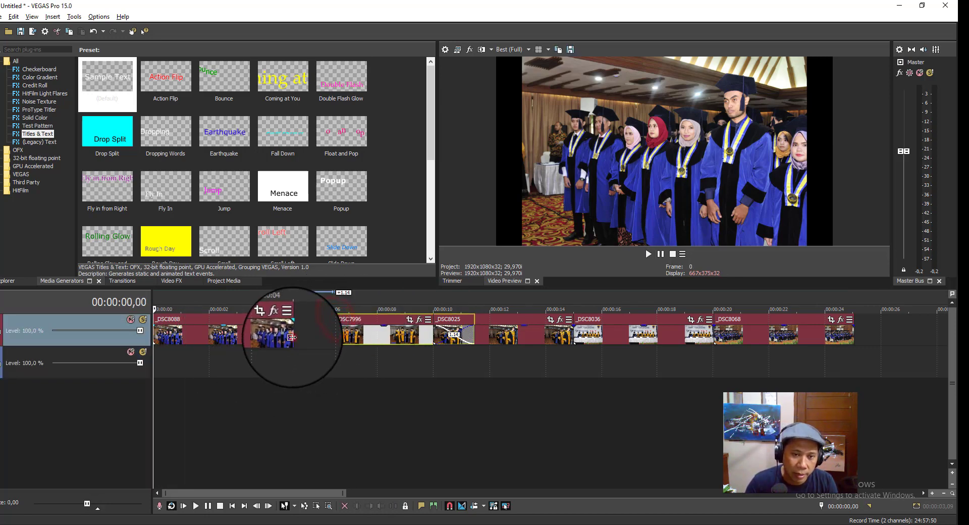
pyautogui.moveTo(291, 334); pyautogui.dragTo(235, 362)
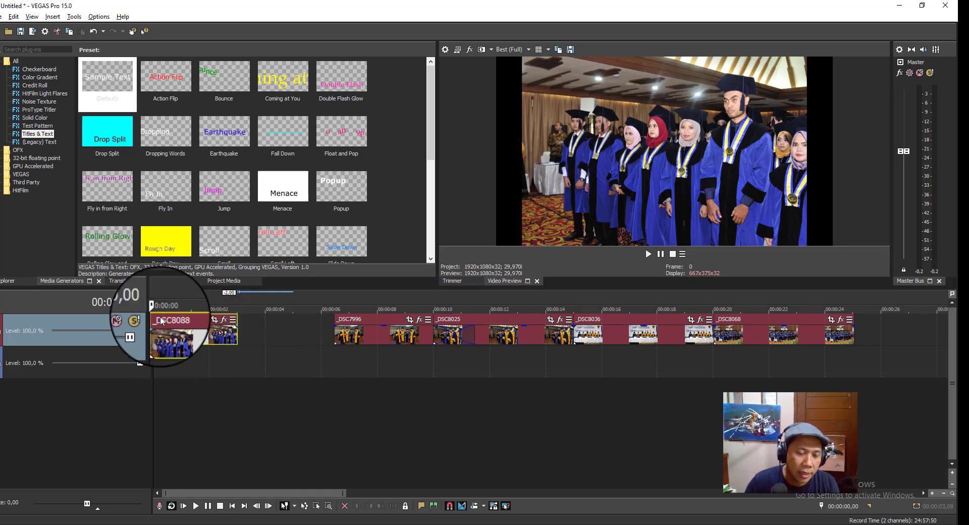
pyautogui.scroll(5, 174, 325)
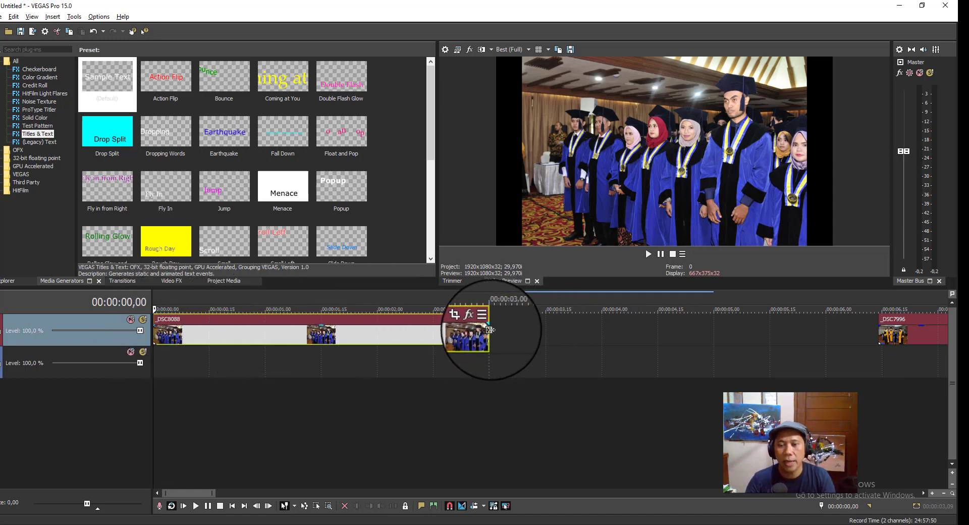
pyautogui.scroll(-5, 490, 329)
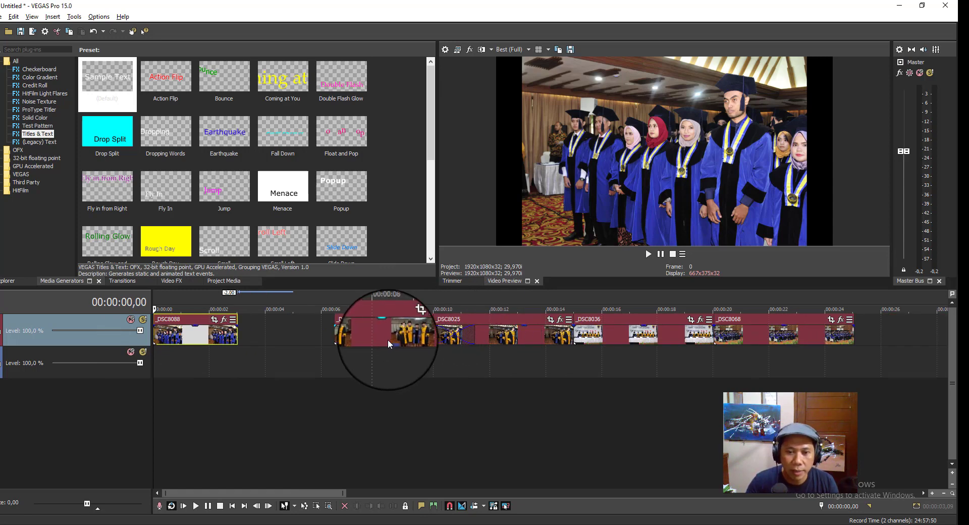
# Move _DSC7996 flush against the end of _DSC8088 and trim 1 second off its end
pyautogui.moveTo(388, 339); pyautogui.dragTo(265, 345)
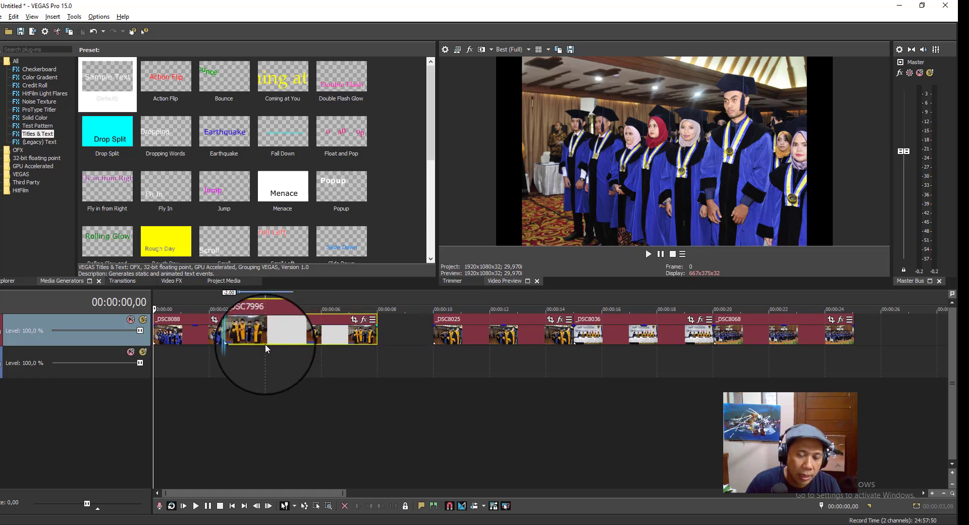
pyautogui.moveTo(375, 335); pyautogui.dragTo(344, 343)
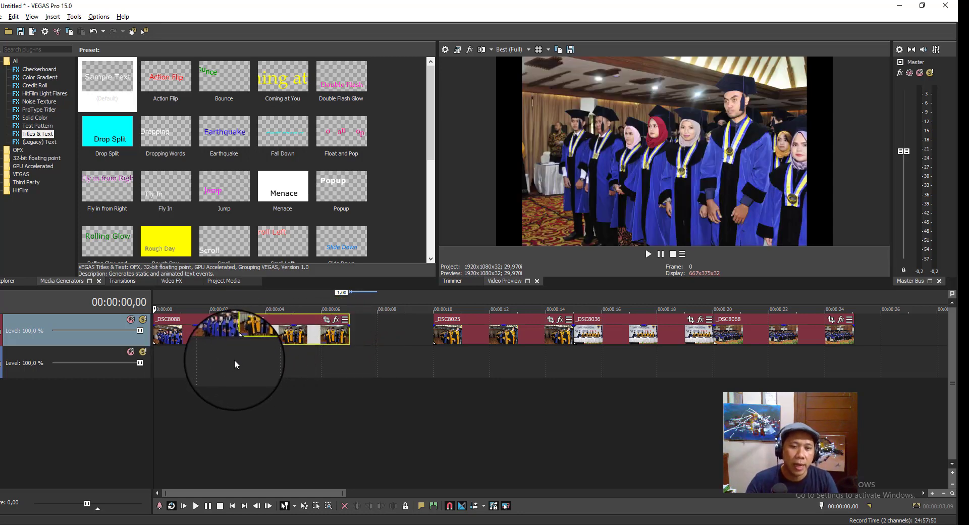
# Place the cursor at 3 seconds, shift _DSC7996 to leave a 10-frame gap after _DSC8088, and snap it back against that photo
pyautogui.click(235, 357)
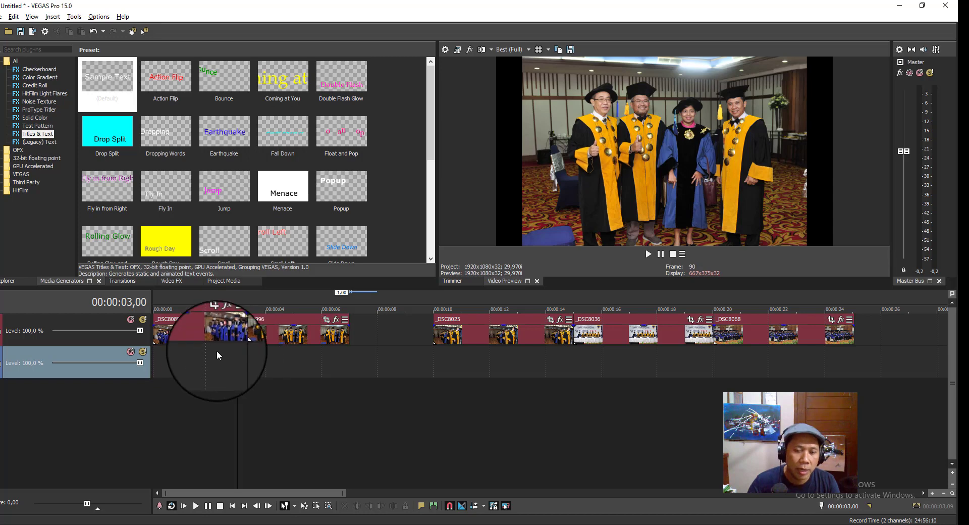
pyautogui.scroll(4, 232, 354)
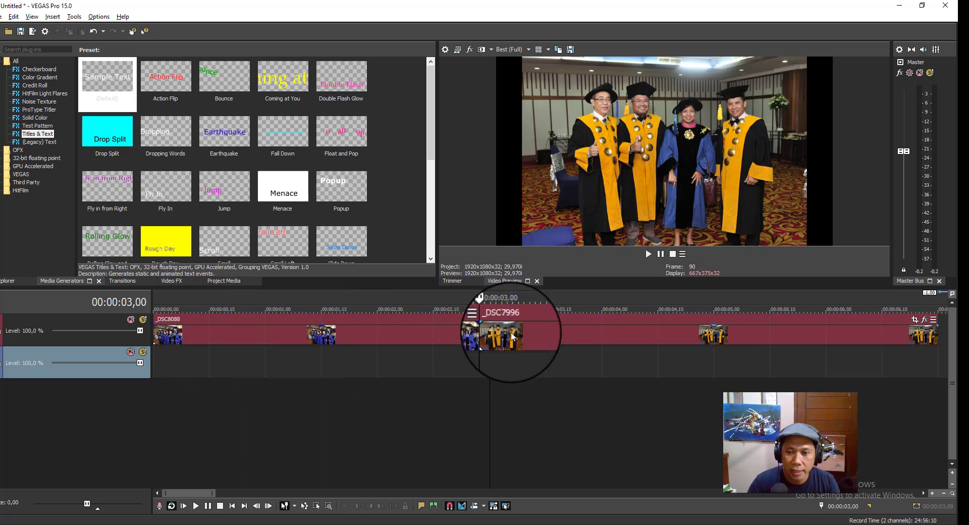
pyautogui.moveTo(530, 333); pyautogui.dragTo(555, 334)
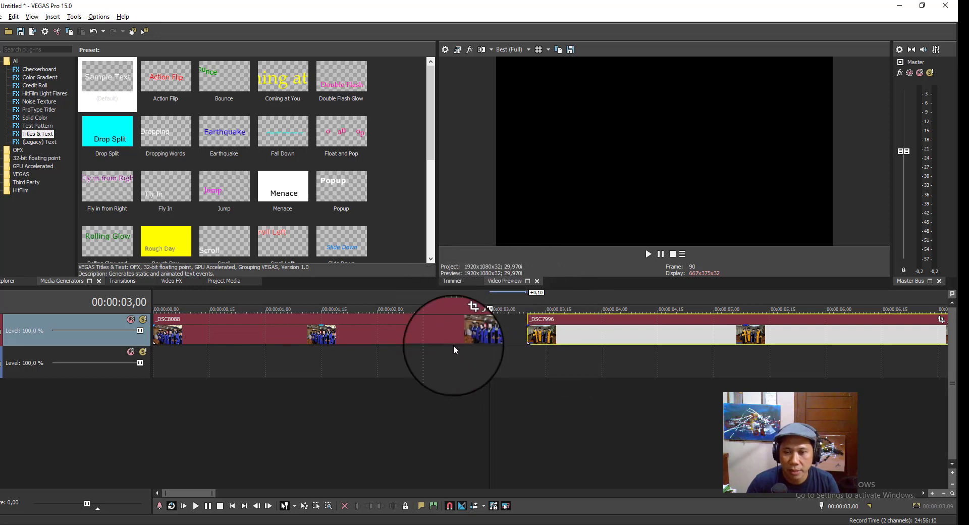
pyautogui.moveTo(576, 334); pyautogui.dragTo(556, 343)
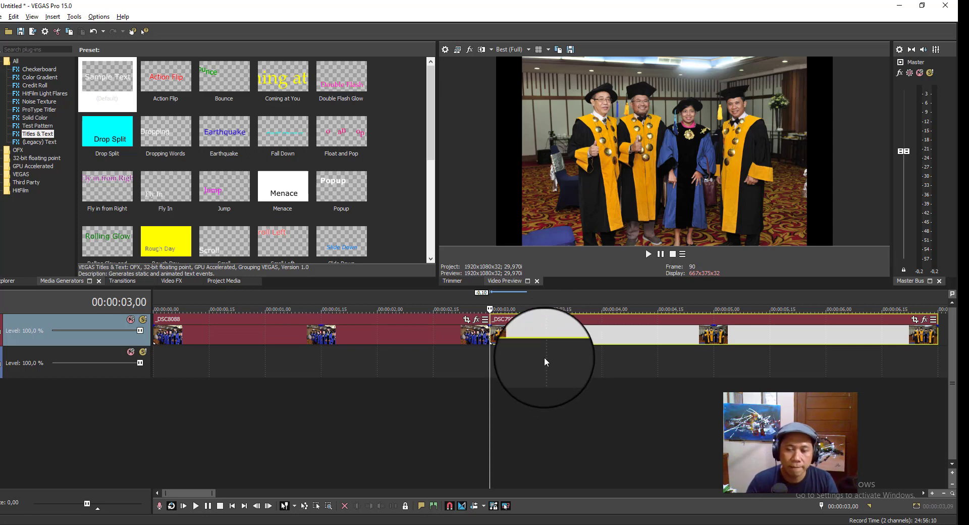
# Play the cut between _DSC8088 and _DSC7996 repeatedly, starting shortly before it at about 2 seconds 20 frames
pyautogui.click(459, 353)
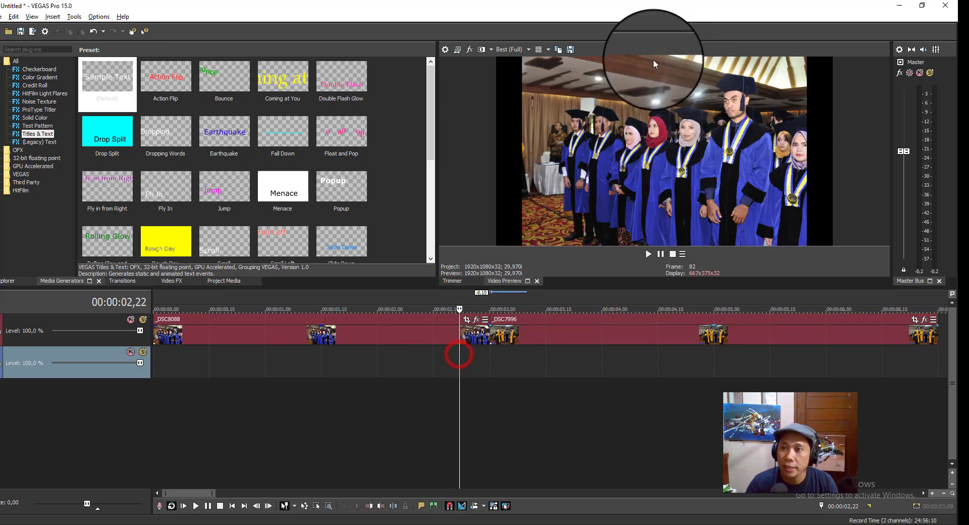
pyautogui.click(452, 353)
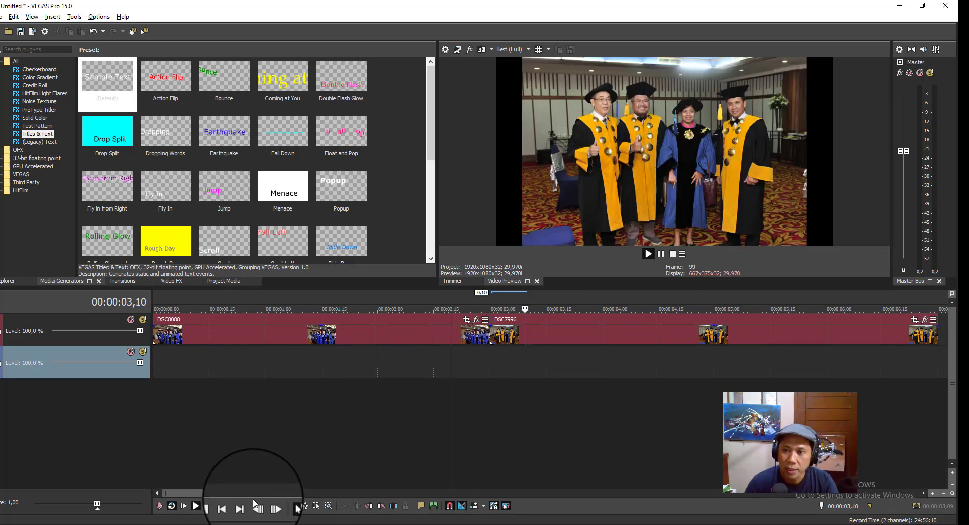
pyautogui.press('space')
pyautogui.press('space')
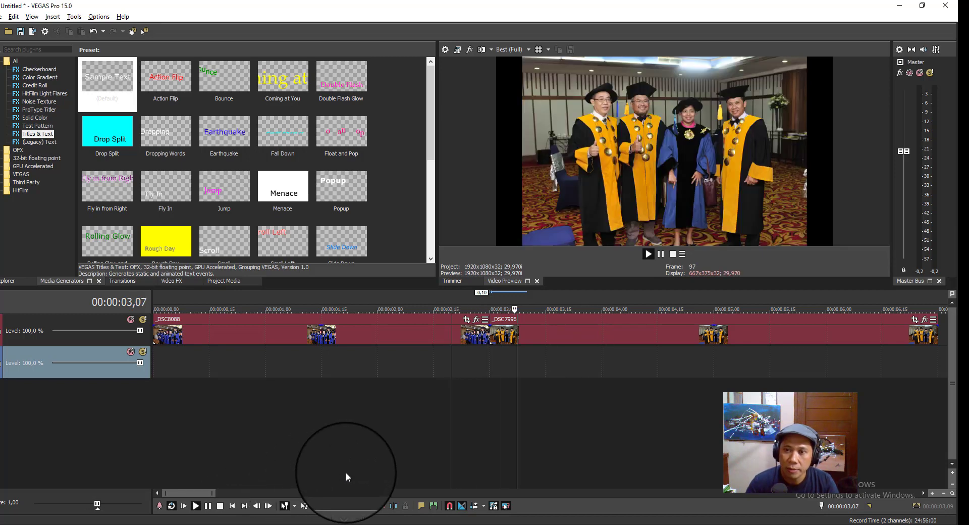
pyautogui.press('space')
pyautogui.press('space')
pyautogui.press('space')
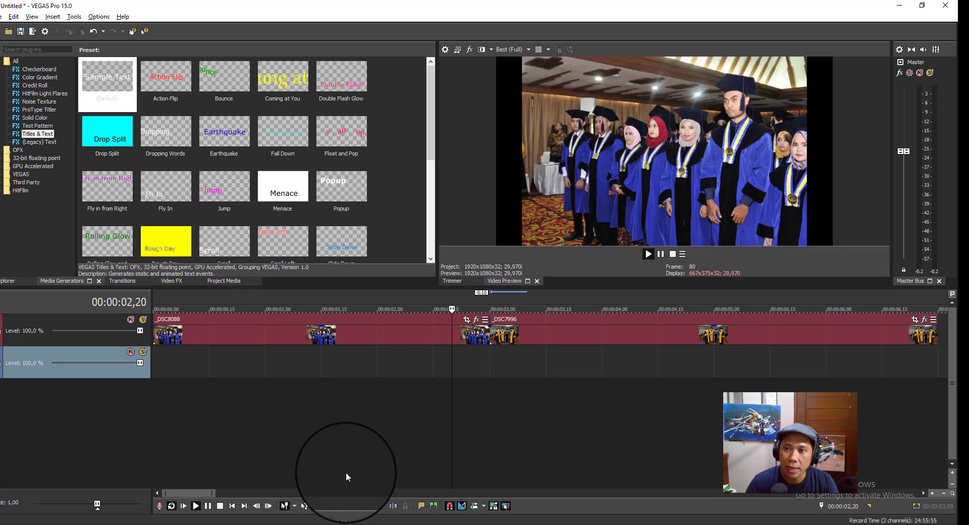
pyautogui.press('space')
pyautogui.press('space')
pyautogui.press('space')
pyautogui.press('space')
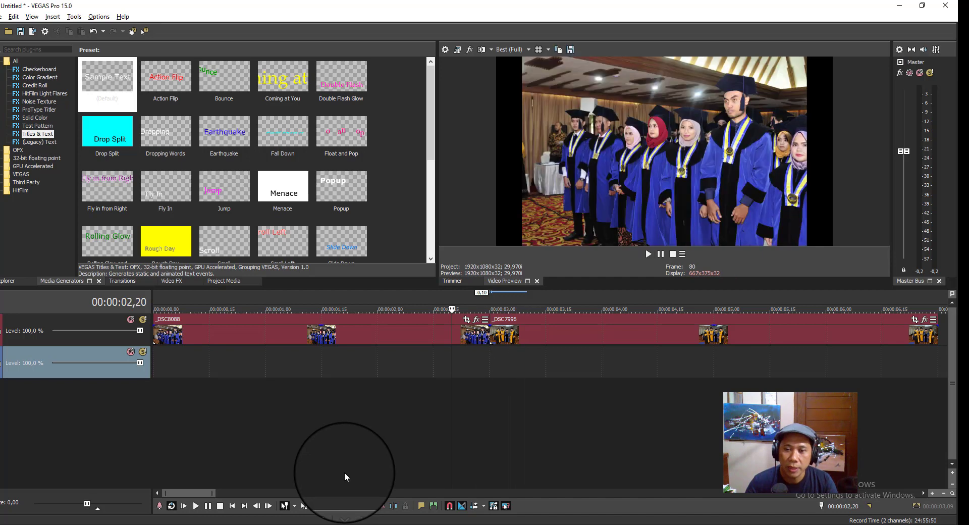
pyautogui.press('space')
pyautogui.press('space')
pyautogui.press('space')
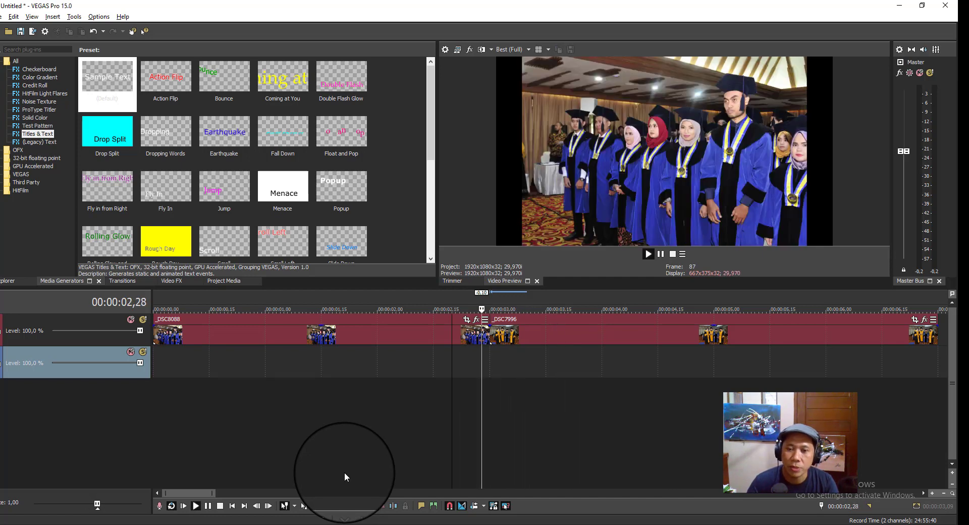
# Replay the hard cut between _DSC8088 and _DSC7996 once more and stop playback
pyautogui.press('space')
pyautogui.press('space')
pyautogui.press('space')
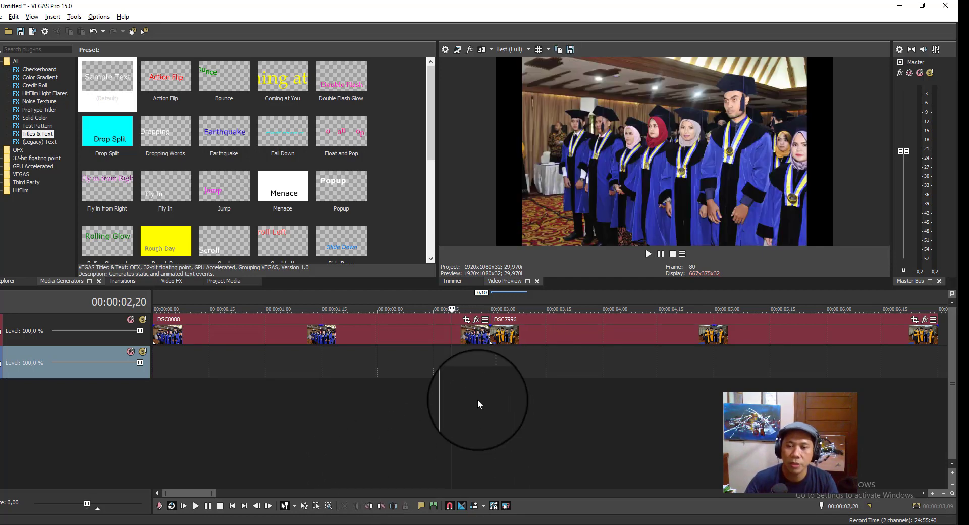
# Overlap _DSC7996 onto the end of _DSC8088 by 17 frames to form a crossfade
pyautogui.click(635, 335)
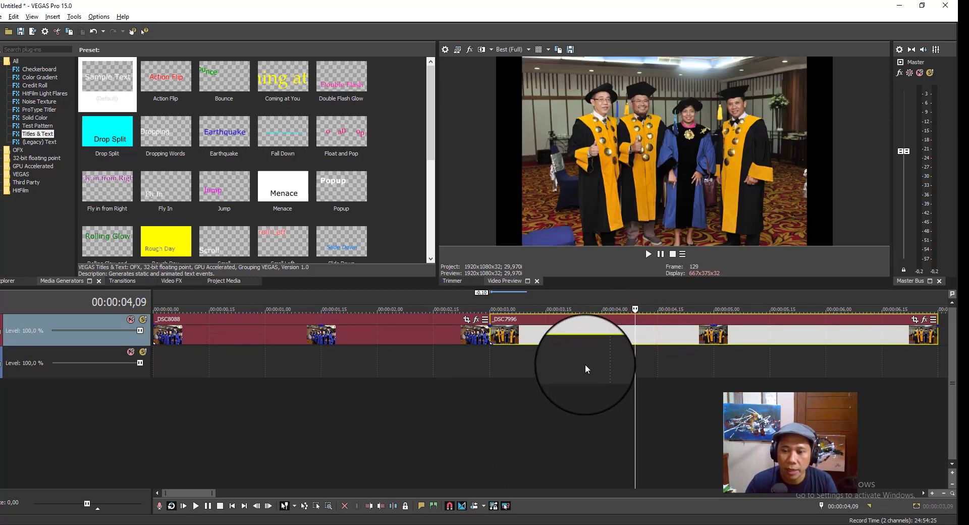
pyautogui.click(617, 339)
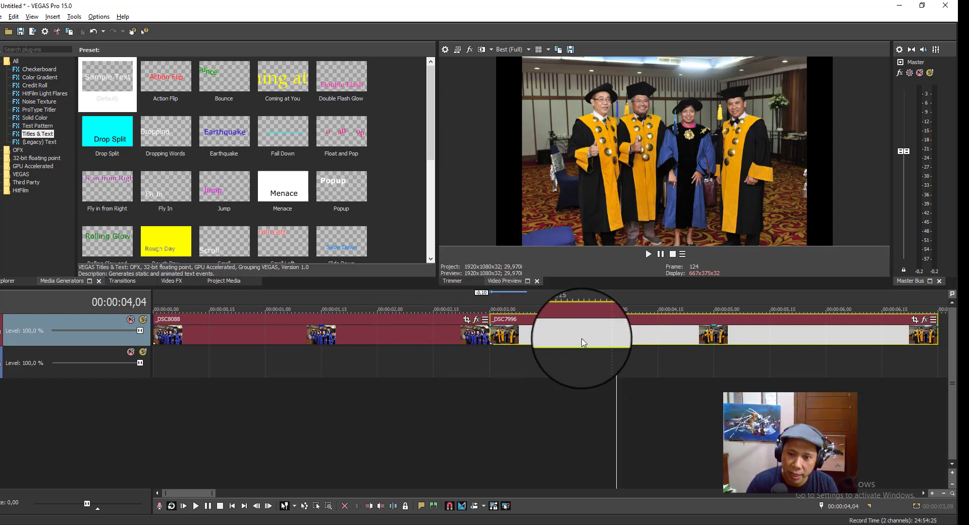
pyautogui.moveTo(583, 342); pyautogui.dragTo(518, 339)
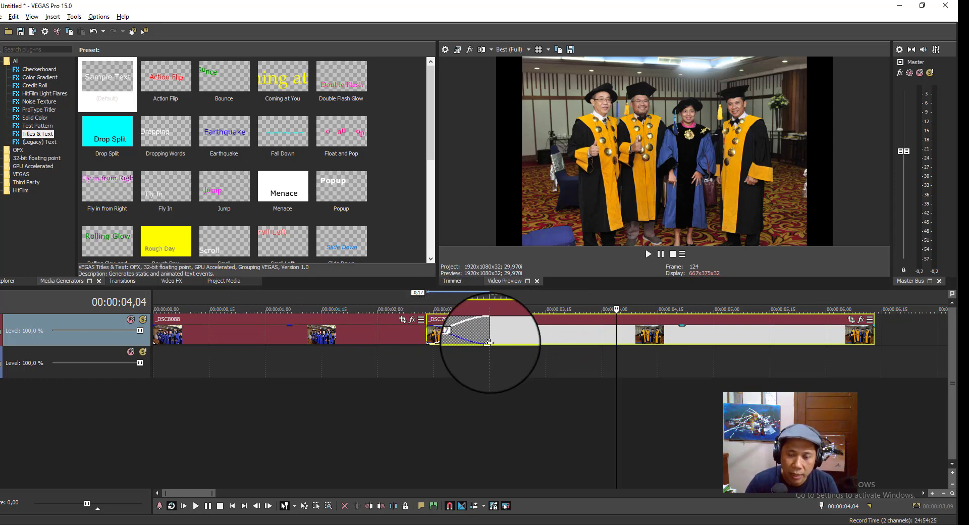
pyautogui.moveTo(489, 343); pyautogui.dragTo(422, 335)
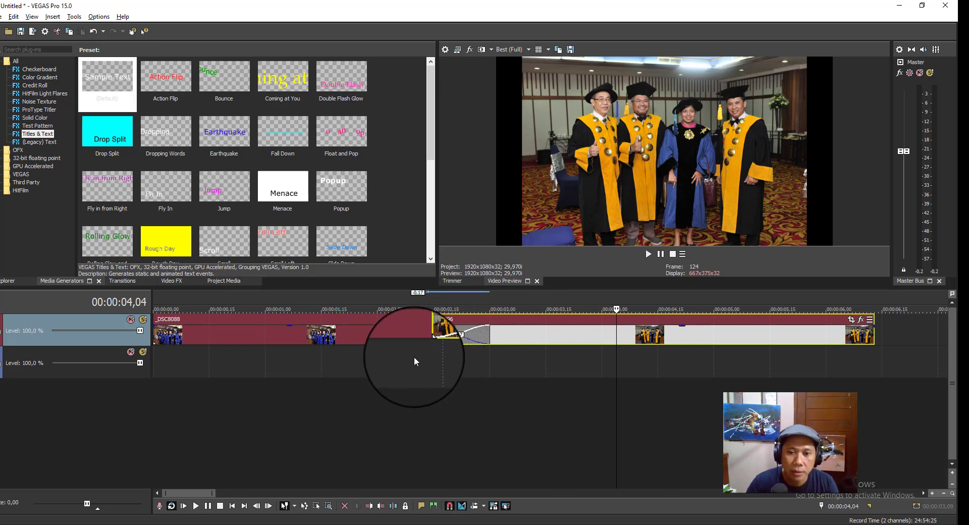
# Play the crossfade between _DSC8088 and _DSC7996, starting shortly before the overlap at about 1 second 28 frames
pyautogui.click(368, 351)
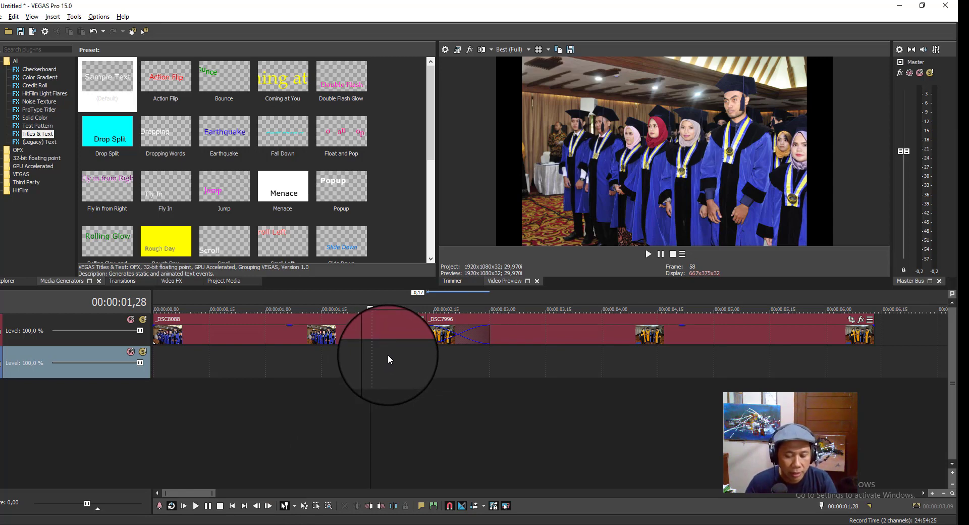
pyautogui.press('space')
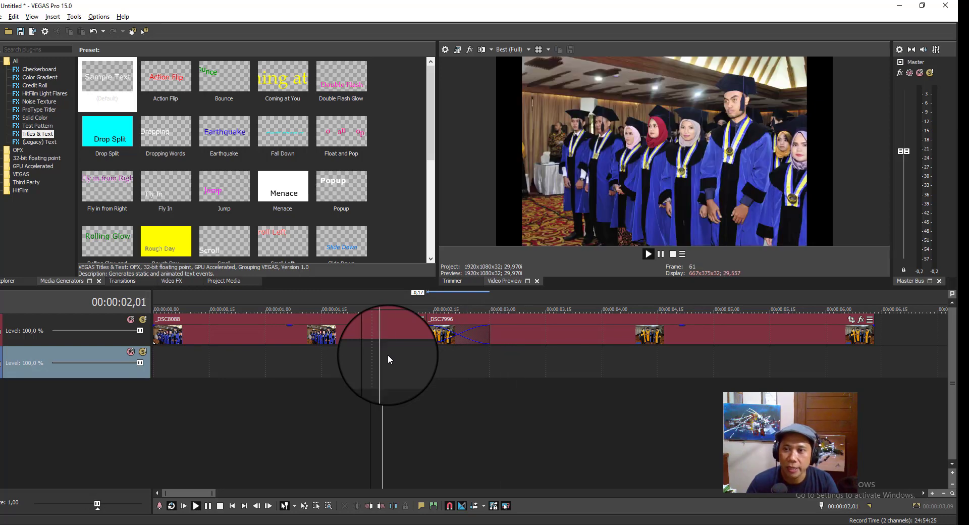
pyautogui.click(414, 366)
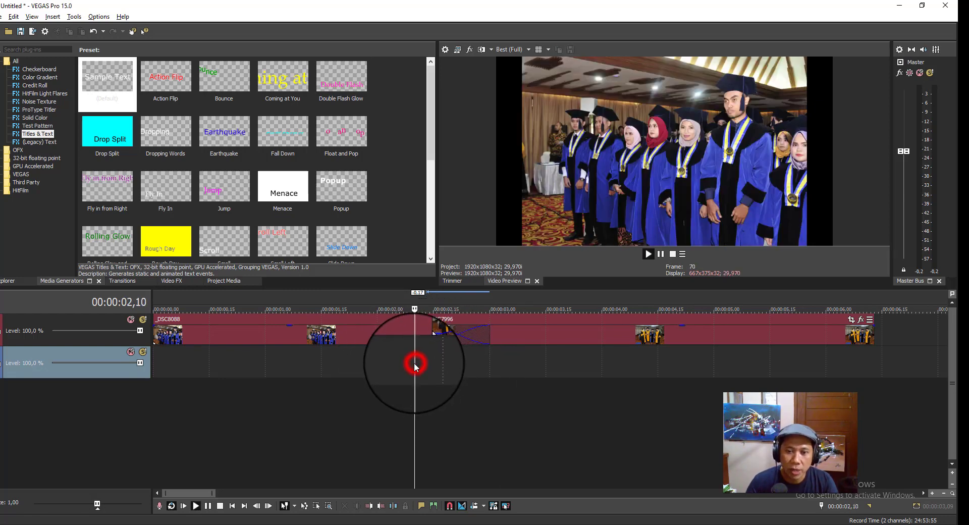
pyautogui.press('space')
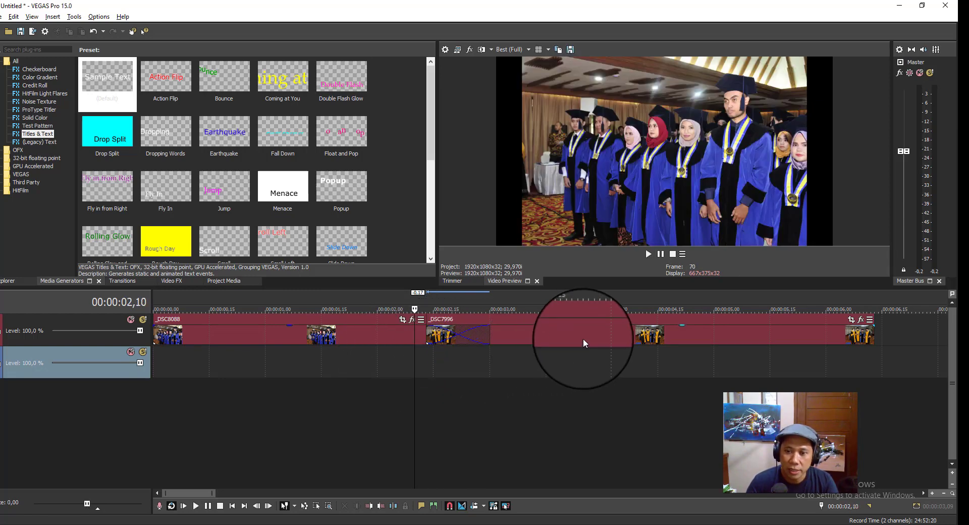
# Lengthen the overlap of _DSC7996 with _DSC8088 to 1 second 2 frames and play the longer crossfade
pyautogui.click(579, 338)
pyautogui.moveTo(578, 337); pyautogui.dragTo(365, 355)
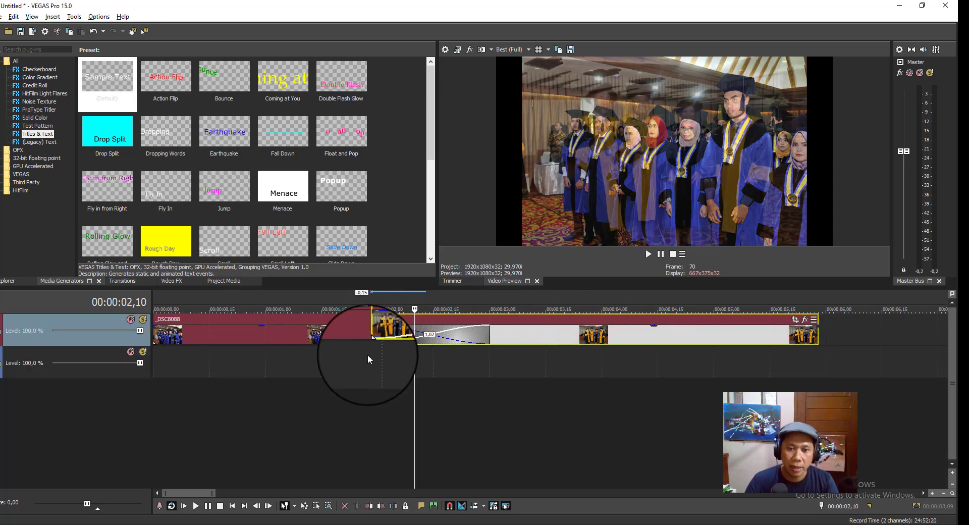
pyautogui.click(365, 355)
pyautogui.press('space')
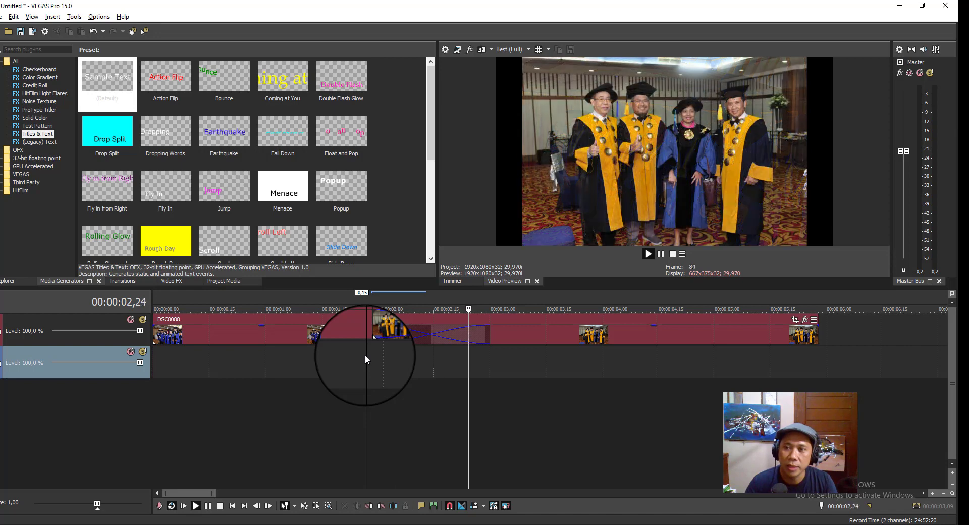
pyautogui.press('space')
pyautogui.press('space')
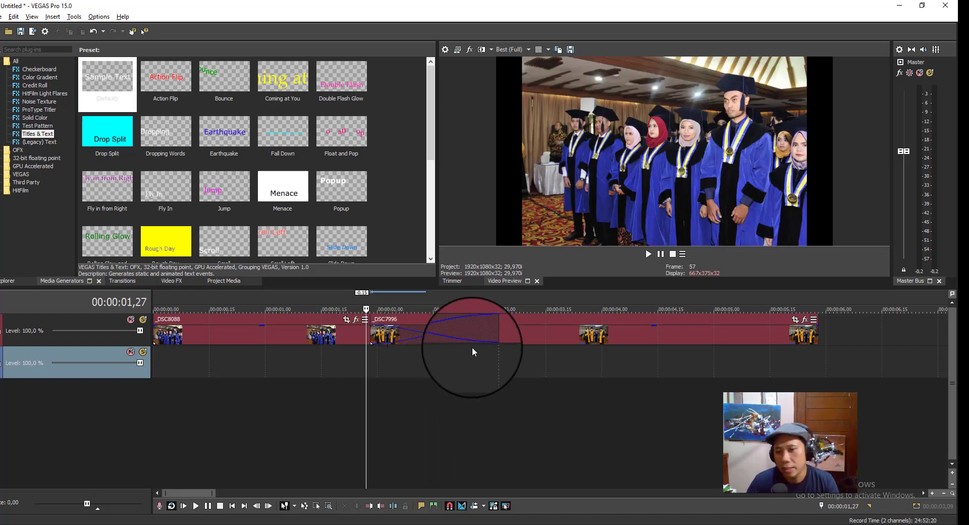
# Shorten the overlap between _DSC8088 and _DSC7996 to 15 frames
pyautogui.moveTo(507, 335); pyautogui.dragTo(590, 345)
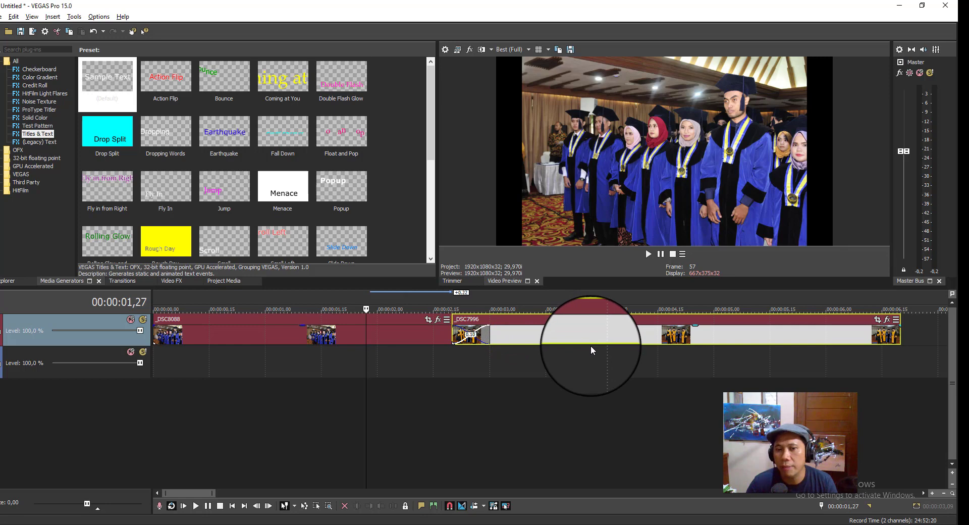
pyautogui.click(444, 364)
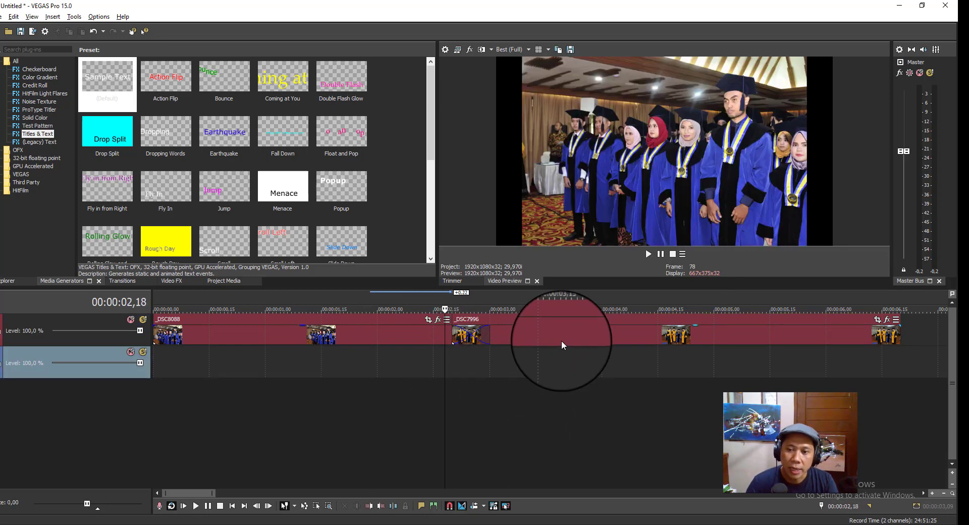
pyautogui.moveTo(562, 340); pyautogui.dragTo(551, 339)
# Trim about 1 second off the end of _DSC7996 and overlap _DSC8025 onto it by about 18 frames
pyautogui.scroll(-3, 649, 356)
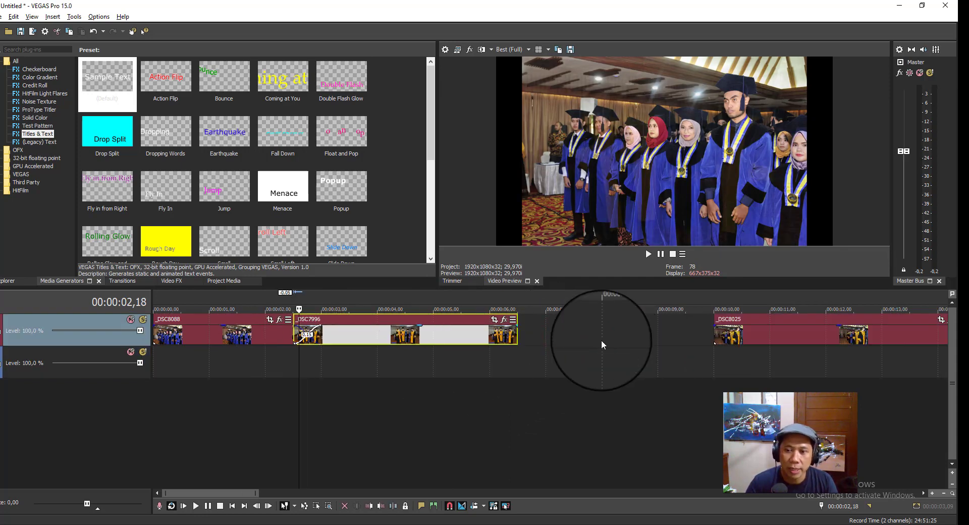
pyautogui.moveTo(519, 335); pyautogui.dragTo(464, 356)
pyautogui.moveTo(759, 340); pyautogui.dragTo(512, 338)
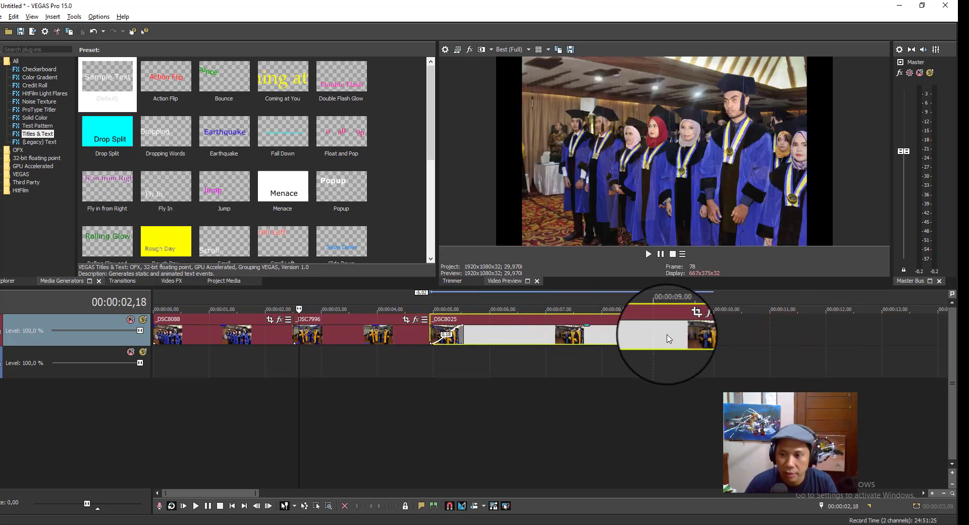
# Trim about 1 second off the end of _DSC8025 and overlap _DSC8036 onto it by about 20 frames
pyautogui.moveTo(709, 335); pyautogui.dragTo(416, 342)
pyautogui.scroll(-1, 670, 337)
pyautogui.scroll(-1, 671, 337)
pyautogui.scroll(1, 670, 337)
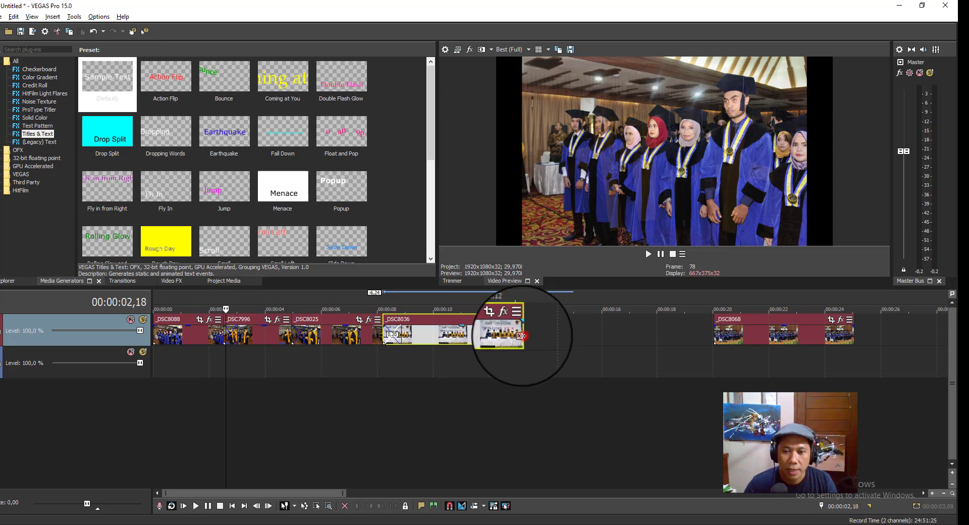
# Overlap _DSC8068 onto the end of _DSC8036 by 1 second and trim 1 second 15 frames off its end
pyautogui.moveTo(736, 336); pyautogui.dragTo(480, 343)
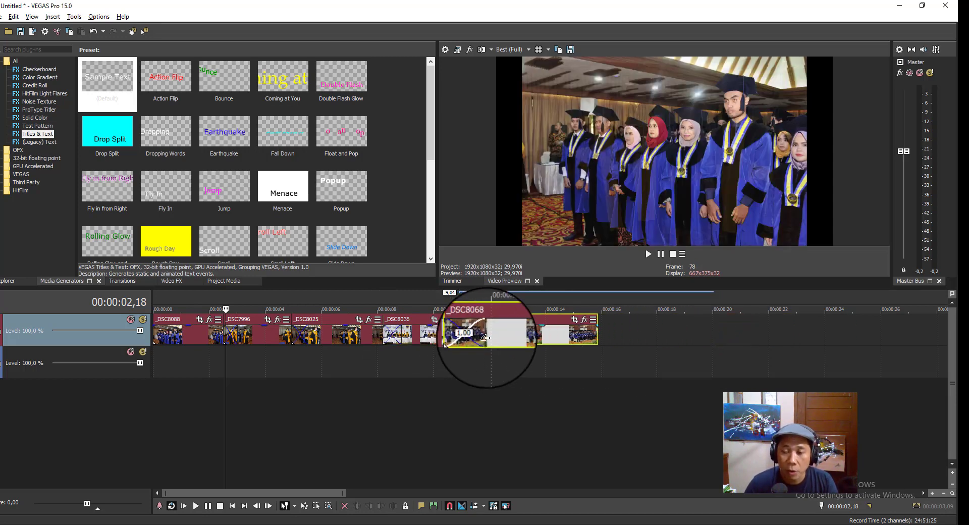
pyautogui.moveTo(598, 345); pyautogui.dragTo(553, 348)
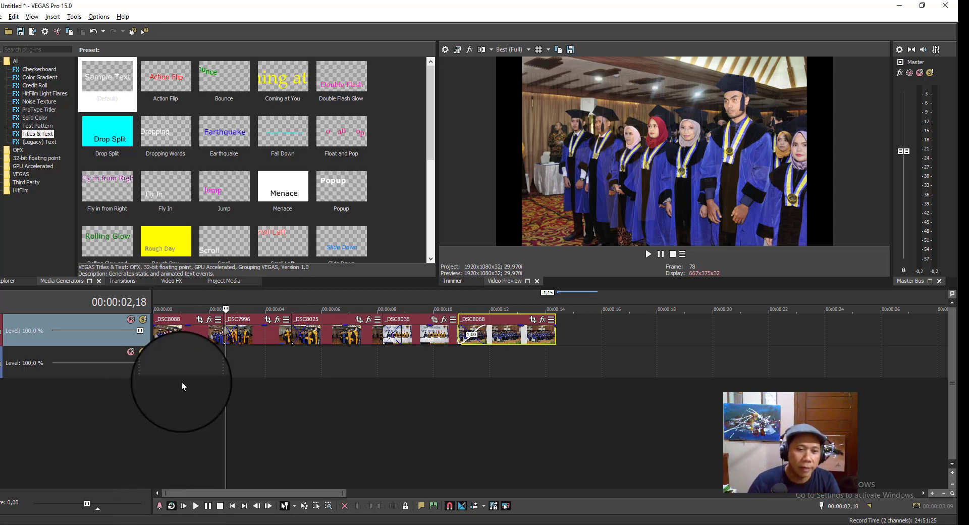
# Play the crossfades from _DSC8088 through _DSC8036, starting playback shortly before each overlap
pyautogui.click(211, 359)
pyautogui.scroll(3, 267, 348)
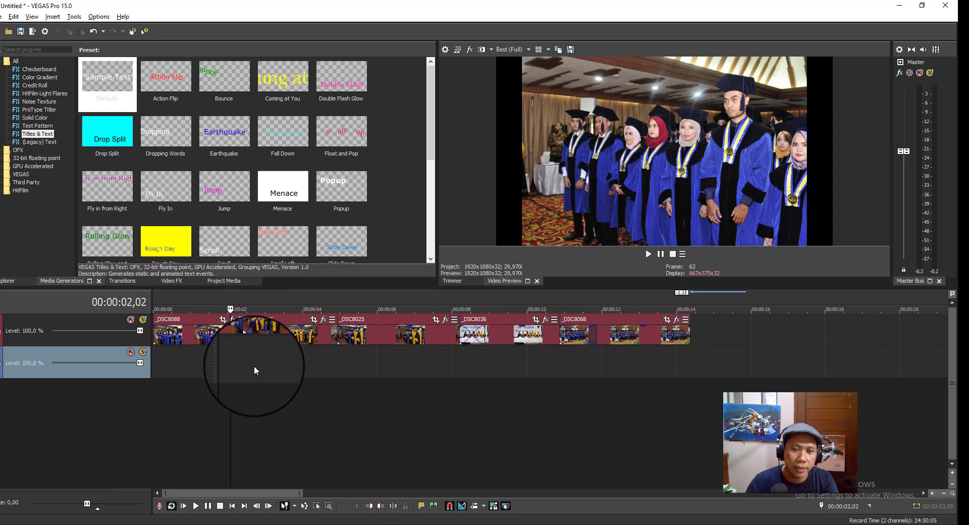
pyautogui.scroll(3, 253, 365)
pyautogui.scroll(3, 253, 365)
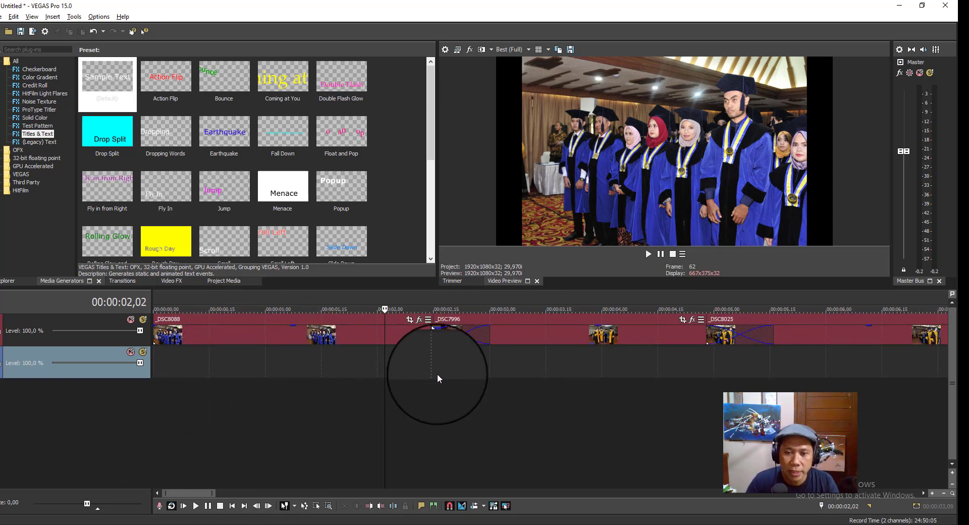
pyautogui.click(418, 362)
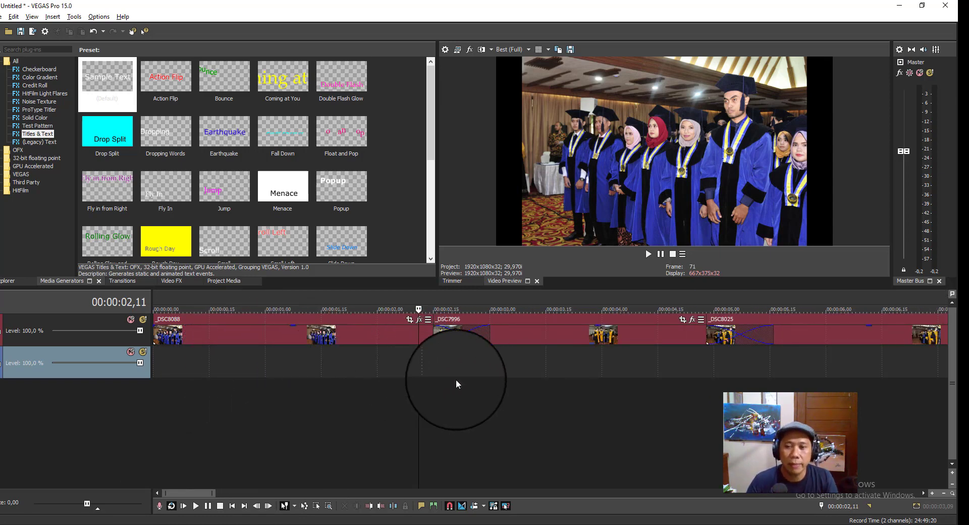
pyautogui.scroll(-2, 482, 362)
pyautogui.click(328, 358)
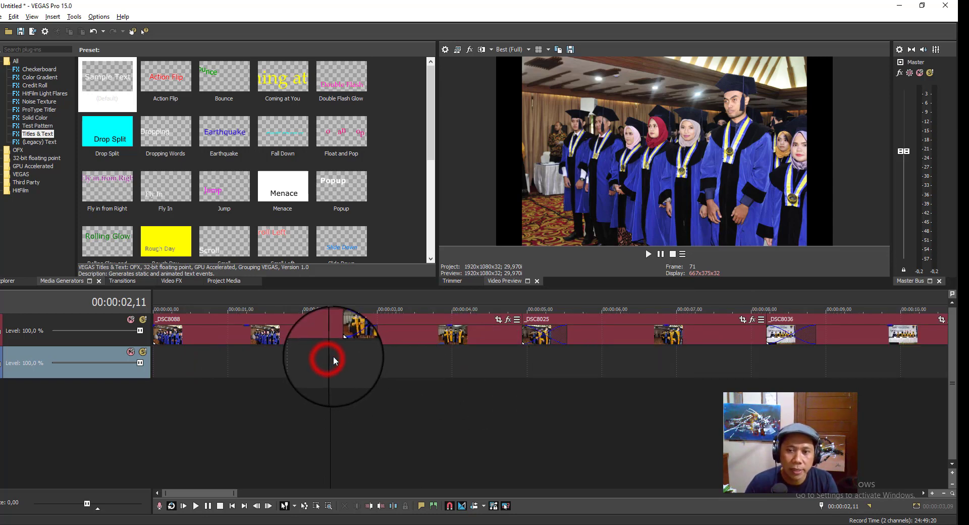
pyautogui.press('space')
pyautogui.click(507, 348)
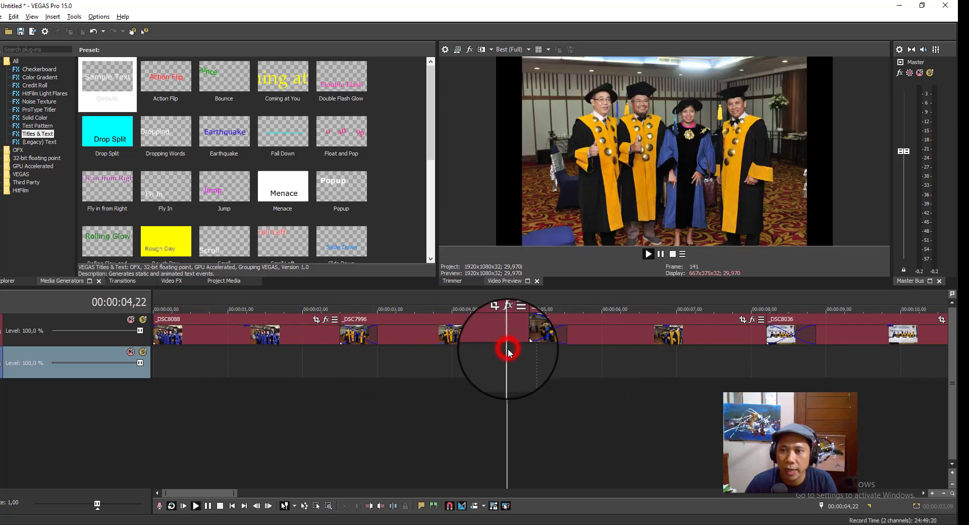
pyautogui.click(759, 355)
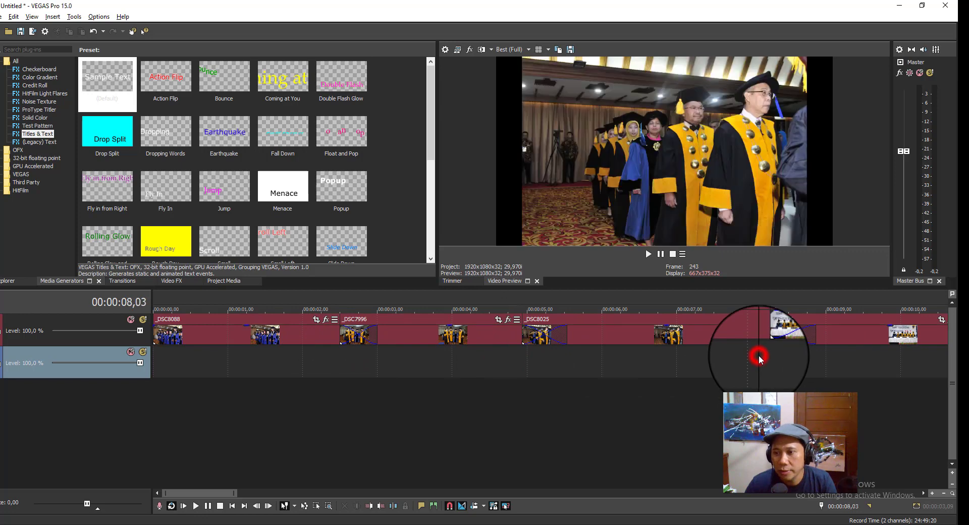
pyautogui.press('space')
pyautogui.press('space')
# Replay the crossfade from _DSC7996 to _DSC8025, starting just before the overlap
pyautogui.scroll(-1, 872, 361)
pyautogui.scroll(1, 874, 362)
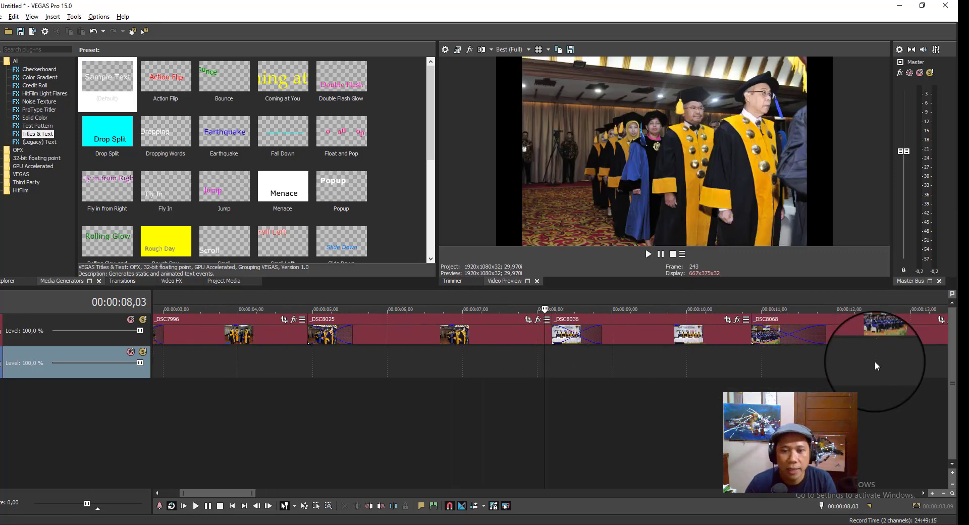
pyautogui.click(296, 358)
pyautogui.press('space')
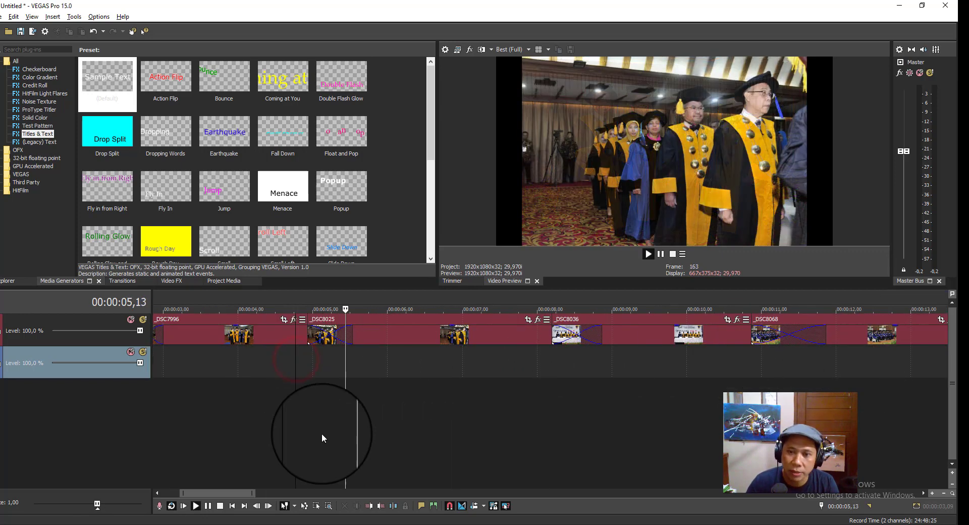
pyautogui.press('space')
# Open the transitions collection and show the presets of the 3D Blinds transition
pyautogui.moveTo(227, 492); pyautogui.dragTo(146, 487)
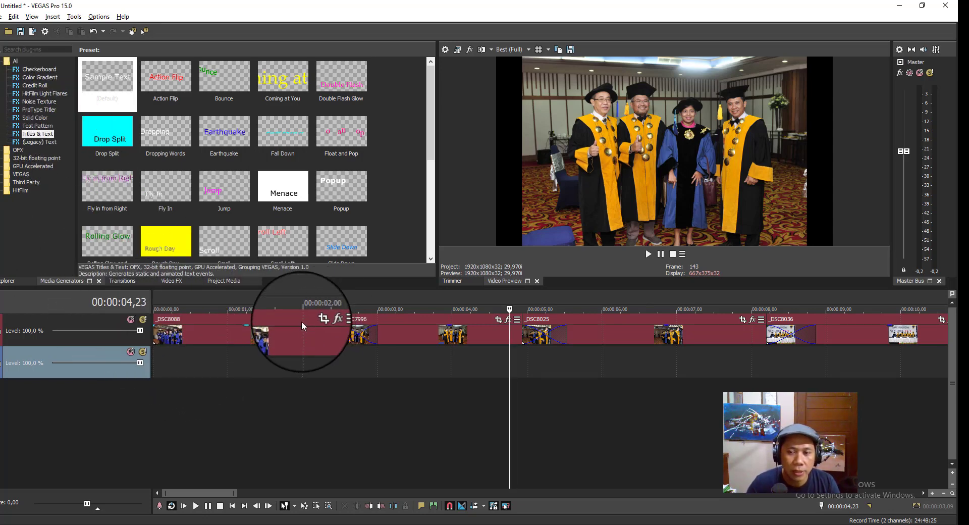
pyautogui.click(123, 280)
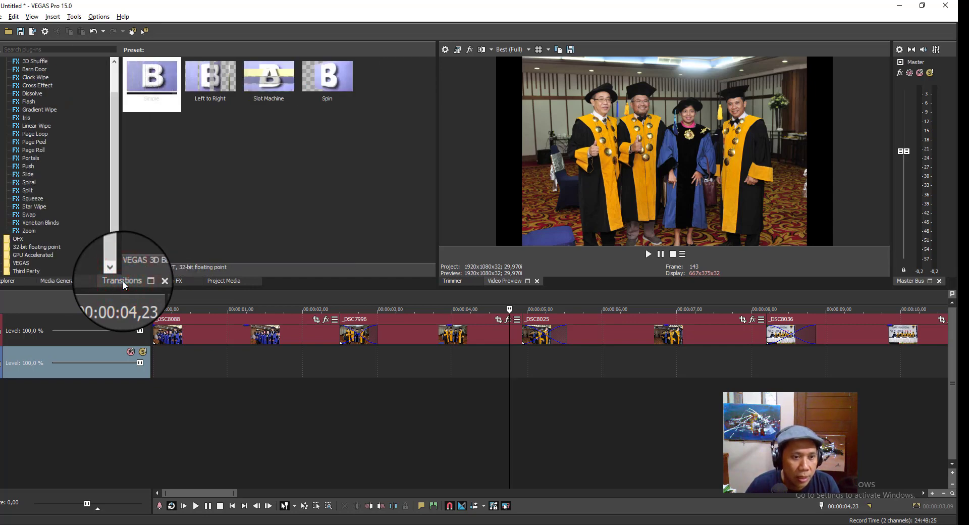
pyautogui.click(126, 281)
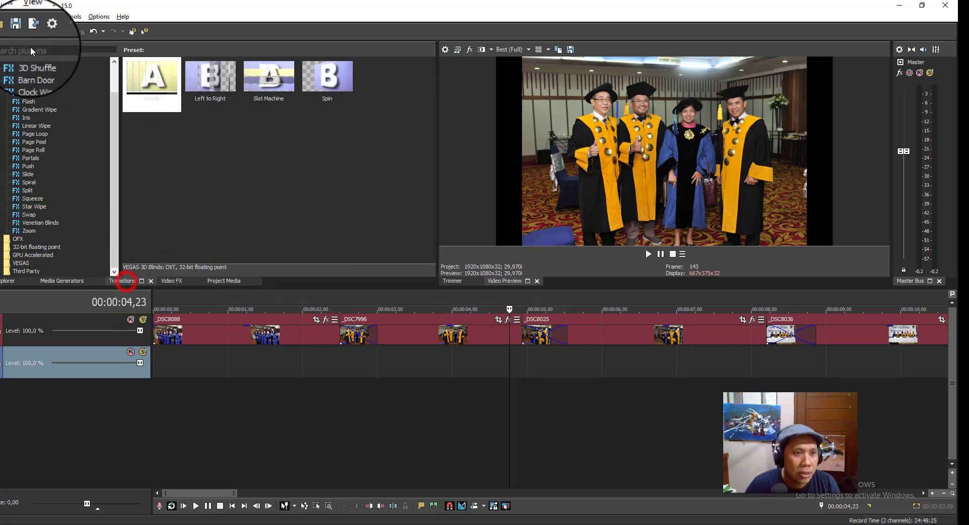
pyautogui.moveTo(115, 160); pyautogui.dragTo(116, 137)
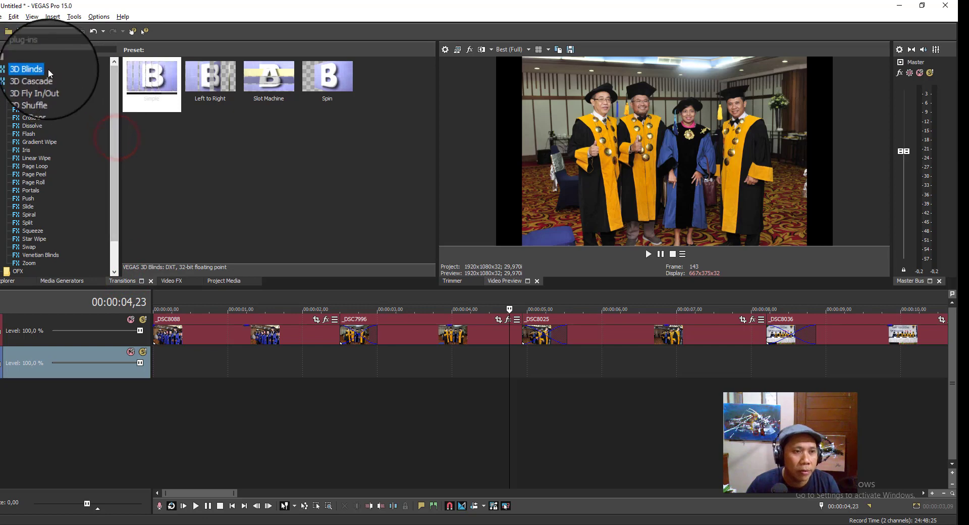
pyautogui.click(2, 61)
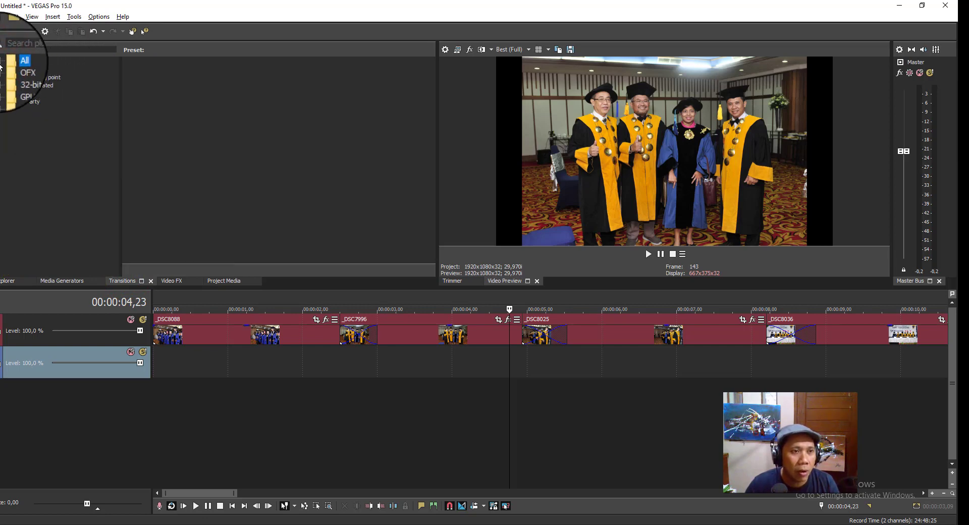
pyautogui.click(2, 61)
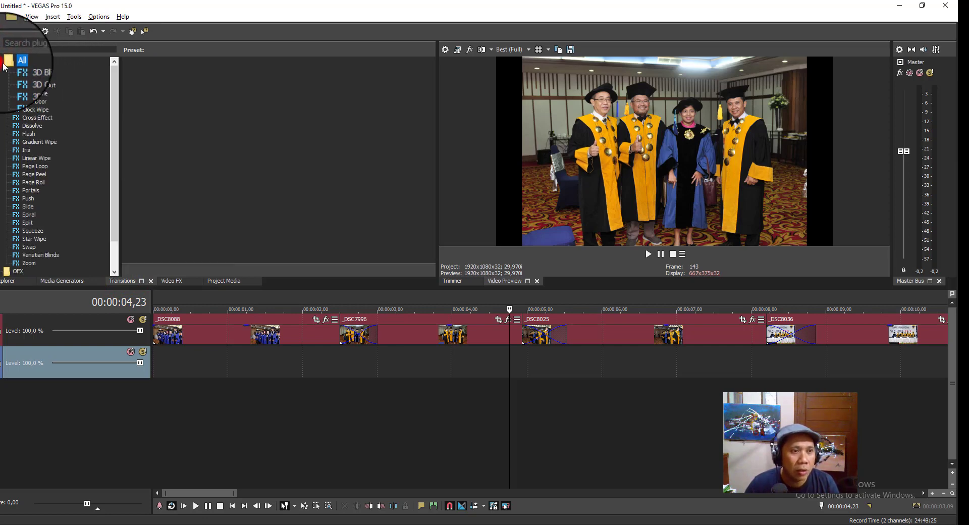
pyautogui.click(31, 71)
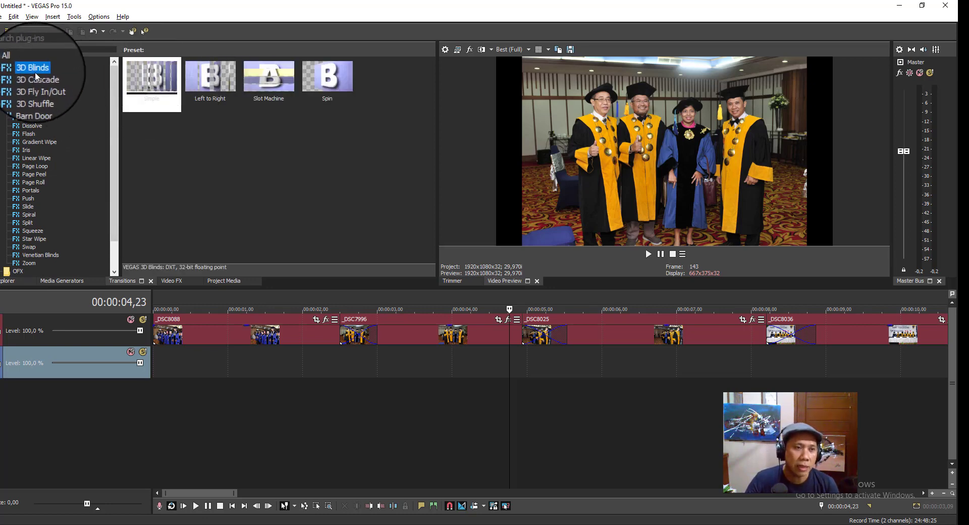
# Examine the Simple, Left to Right, Slot Machine and Spin presets of 3D Blinds one after another
pyautogui.click(152, 88)
pyautogui.click(211, 87)
pyautogui.click(270, 87)
pyautogui.click(331, 87)
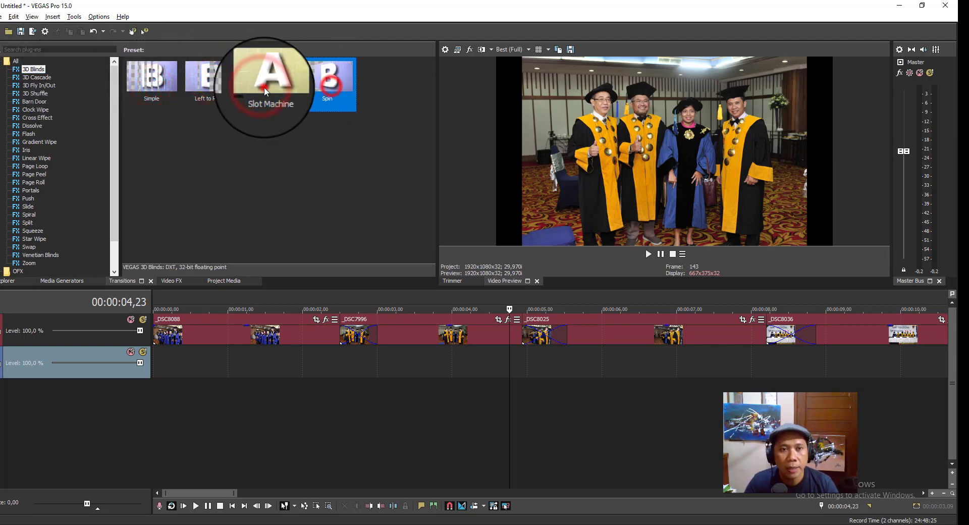
# Compare the four 3D Blinds presets again, finishing on Spin
pyautogui.click(264, 87)
pyautogui.click(199, 85)
pyautogui.click(147, 83)
pyautogui.click(217, 79)
pyautogui.click(277, 84)
pyautogui.click(326, 86)
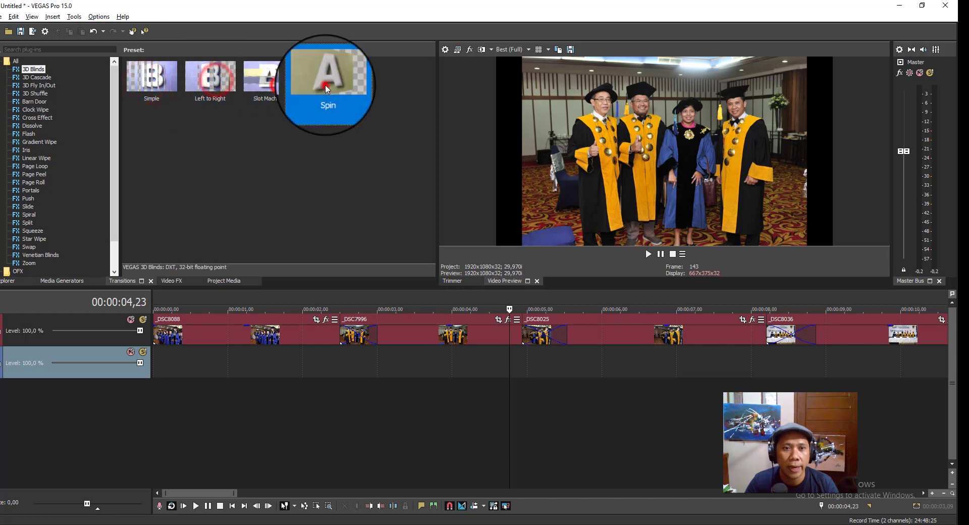
# Preview the presets of the 3D Cascade and 3D Fly In/Out transitions
pyautogui.click(38, 76)
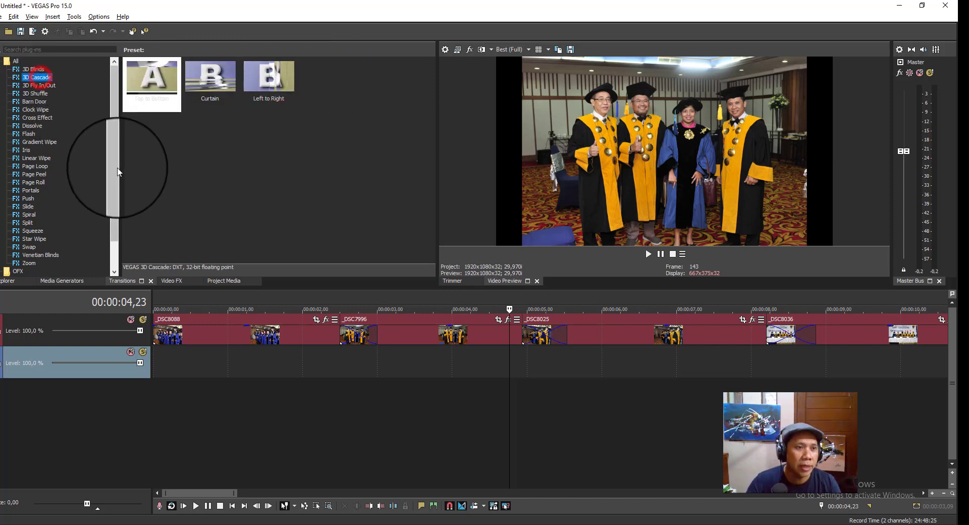
pyautogui.click(204, 81)
pyautogui.click(254, 88)
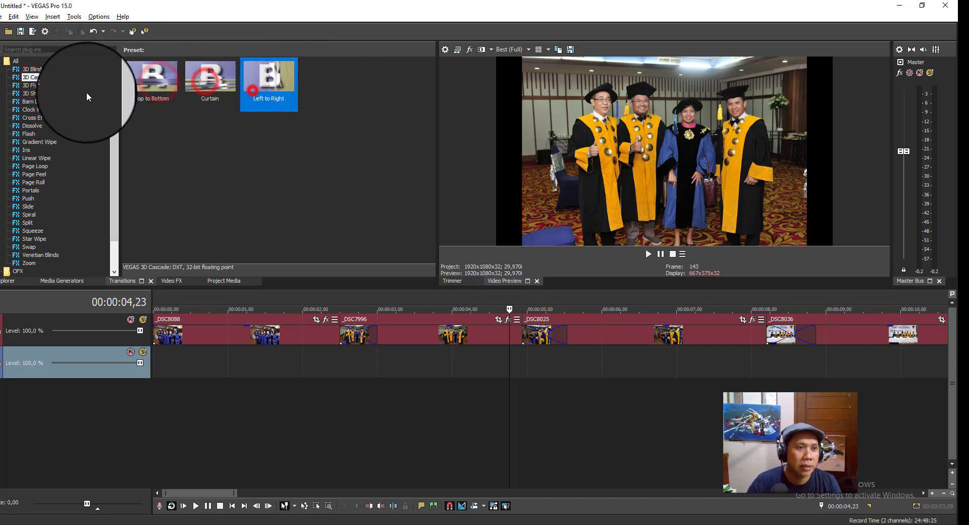
pyautogui.click(52, 86)
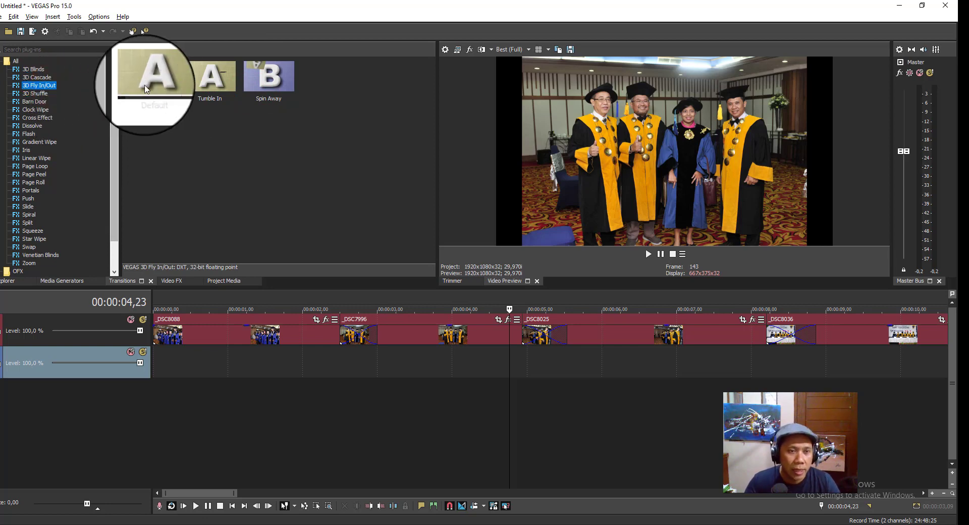
pyautogui.click(210, 77)
# Browse the presets of further transitions in the collection, from Barn Door through Dissolve, Slide and Squeeze to Zoom
pyautogui.click(34, 102)
pyautogui.click(30, 126)
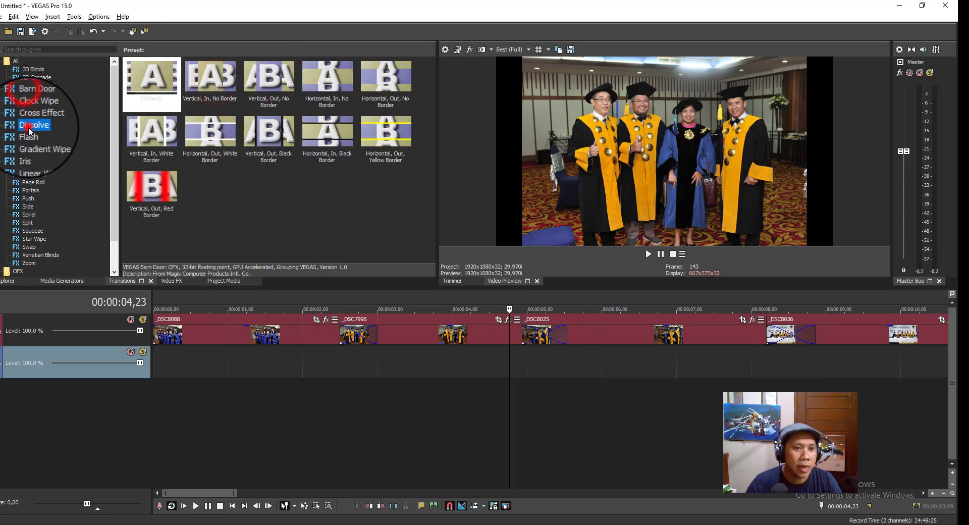
pyautogui.click(30, 150)
pyautogui.click(30, 175)
pyautogui.click(30, 207)
pyautogui.click(30, 230)
pyautogui.click(30, 239)
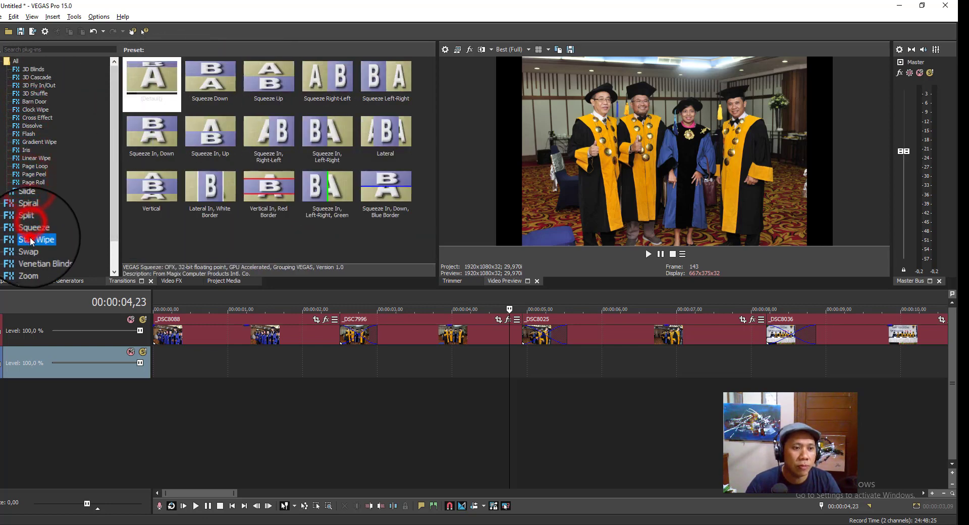
pyautogui.click(30, 254)
pyautogui.click(29, 263)
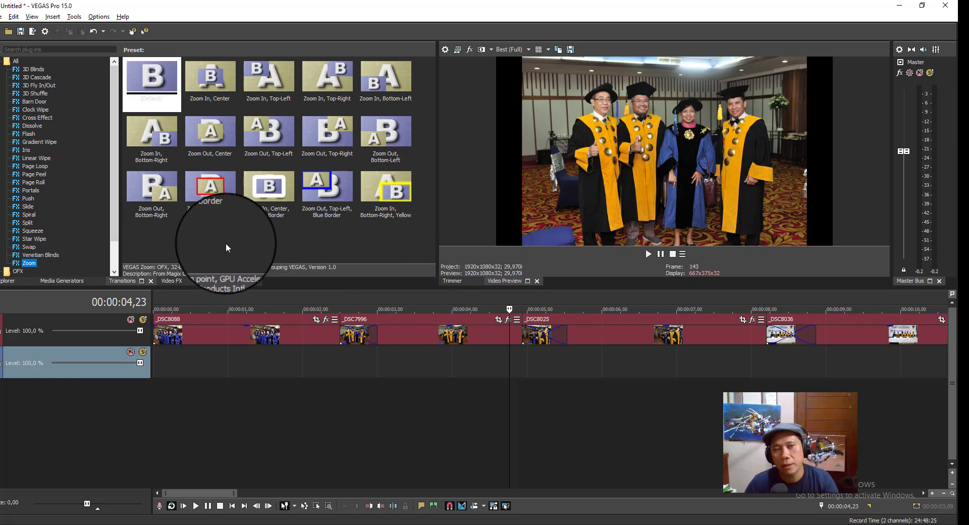
# Apply the Spin preset of 3D Blinds to the crossfade between _DSC8088 and _DSC7996, keeping its default settings
pyautogui.click(33, 69)
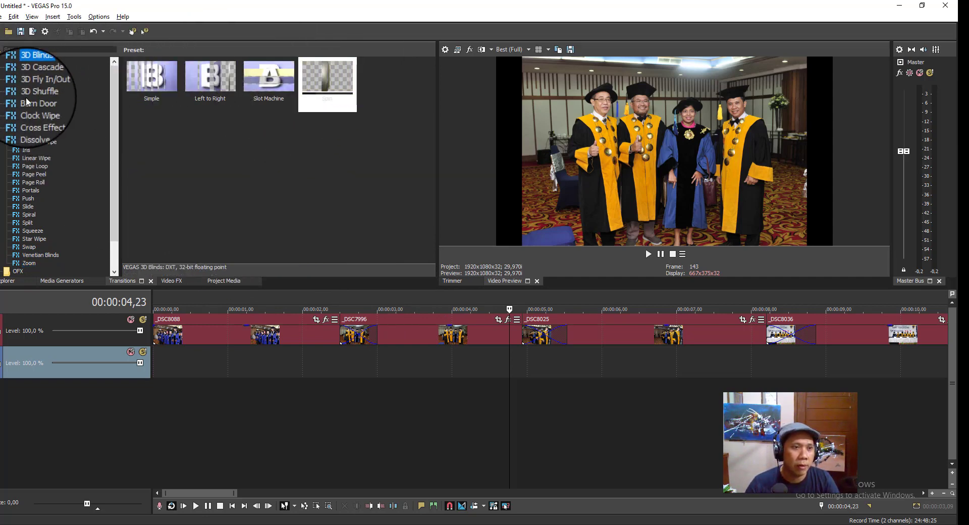
pyautogui.click(328, 85)
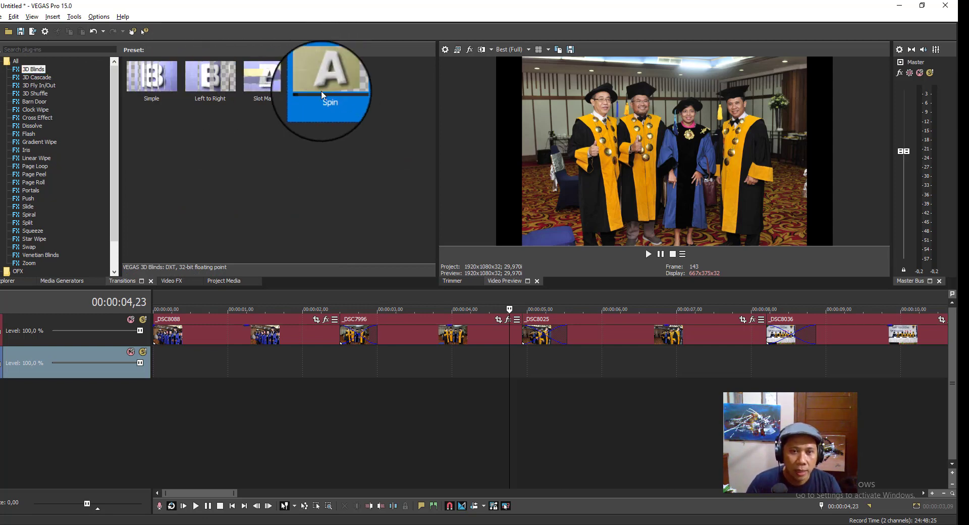
pyautogui.moveTo(329, 79); pyautogui.dragTo(352, 335)
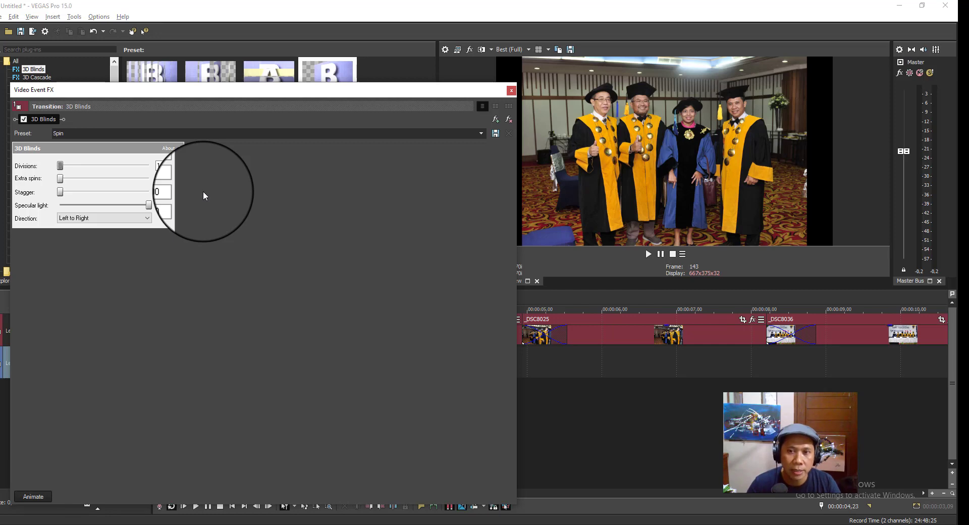
pyautogui.click(511, 92)
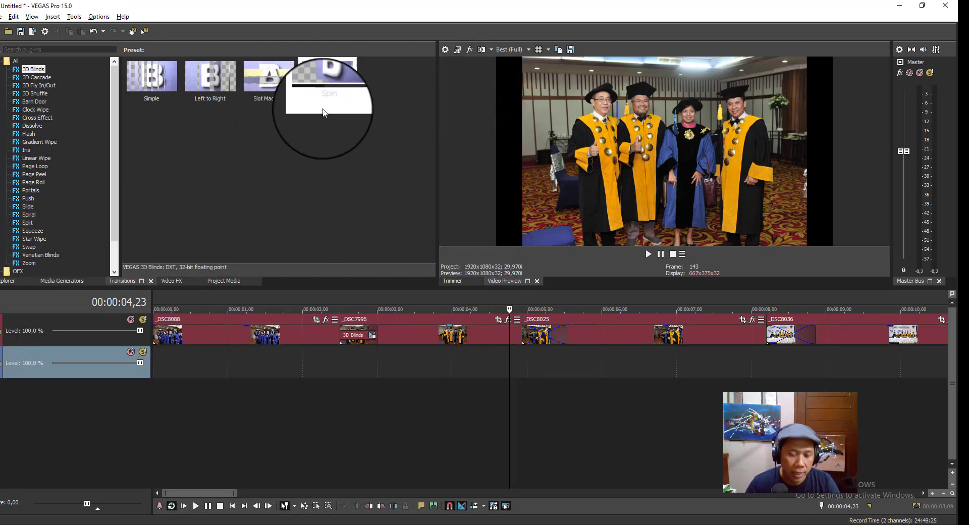
pyautogui.click(334, 77)
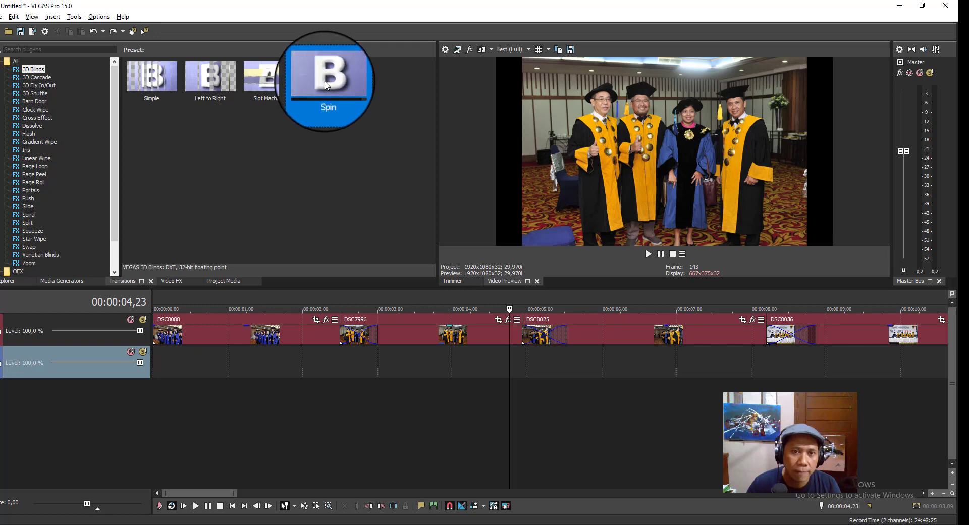
pyautogui.moveTo(331, 101); pyautogui.dragTo(355, 338)
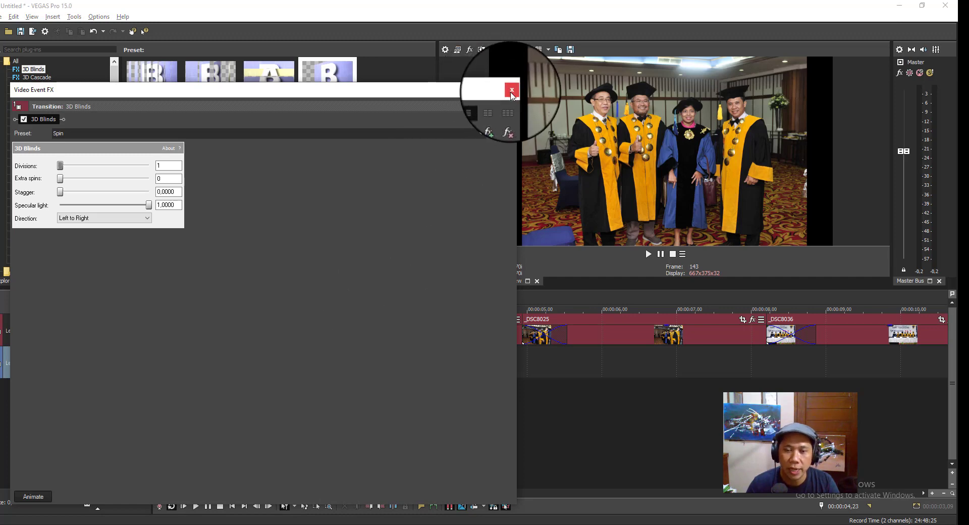
pyautogui.click(512, 92)
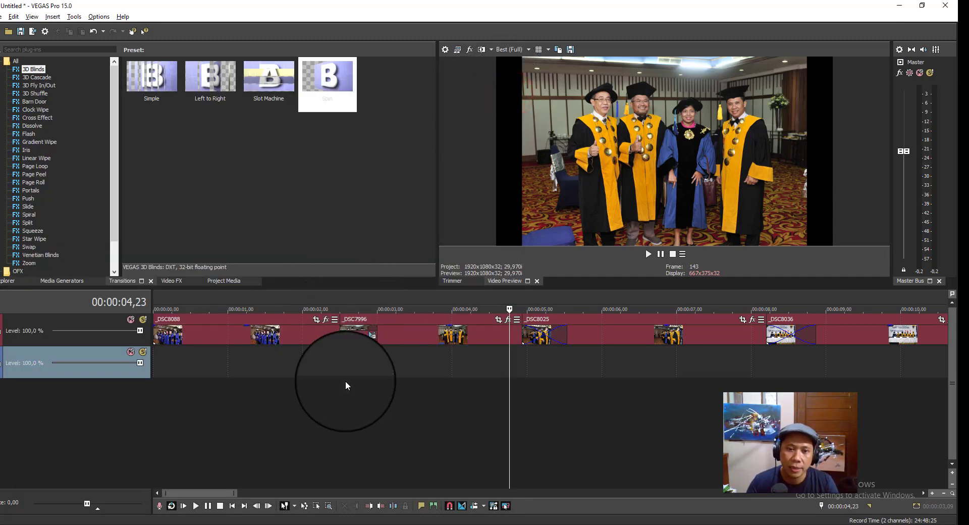
# Play the 3D Blinds transition between _DSC8088 and _DSC7996, starting just before the overlap
pyautogui.click(335, 389)
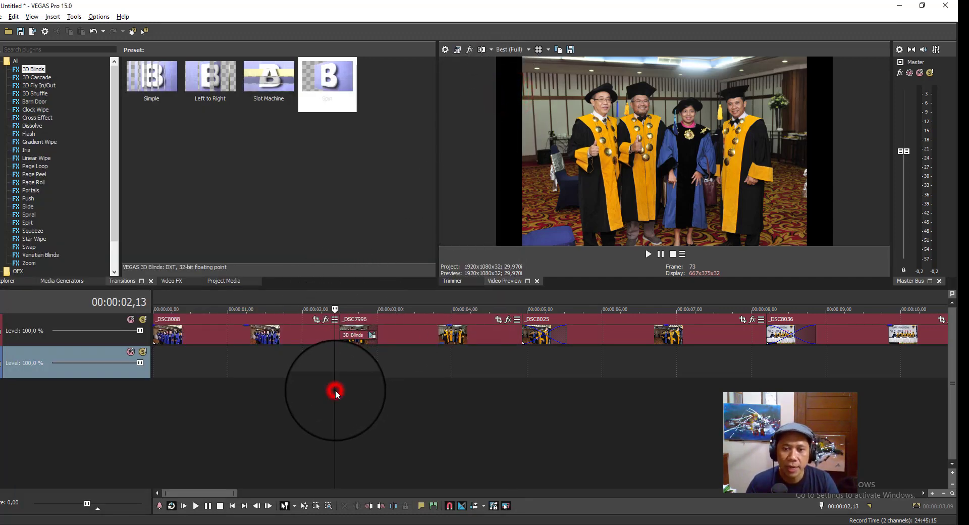
pyautogui.press('space')
pyautogui.press('space')
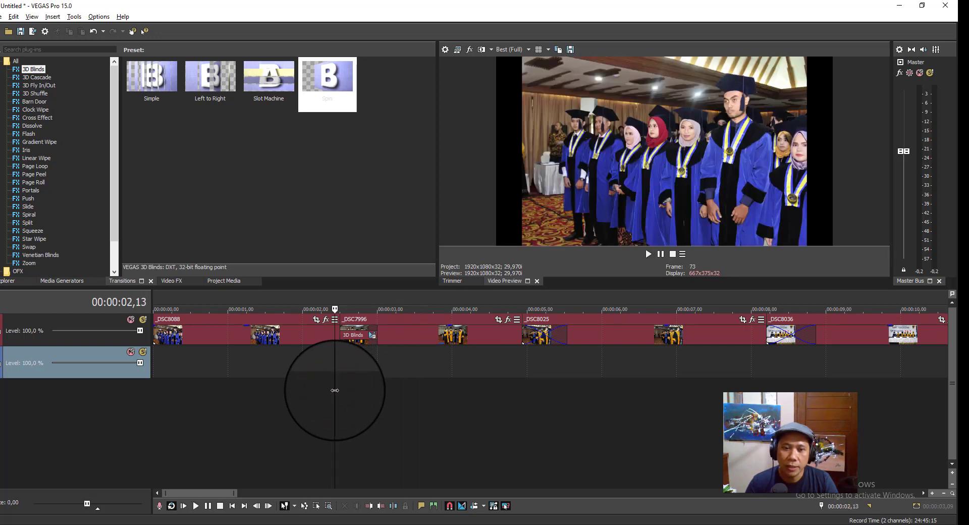
# Extend the end of _DSC8088 by about 22 frames to lengthen its overlap with _DSC7996, and play the longer transition
pyautogui.scroll(4, 374, 342)
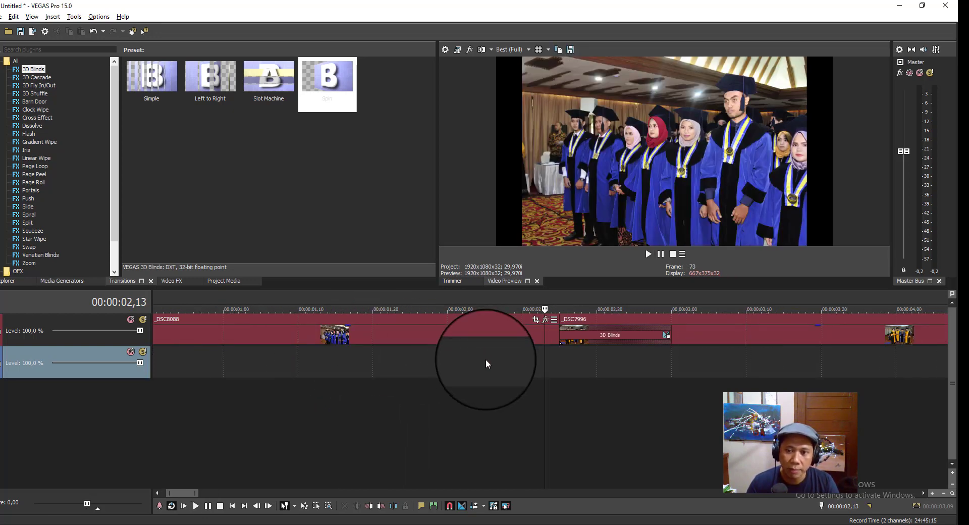
pyautogui.scroll(-3, 485, 359)
pyautogui.moveTo(489, 342); pyautogui.dragTo(568, 353)
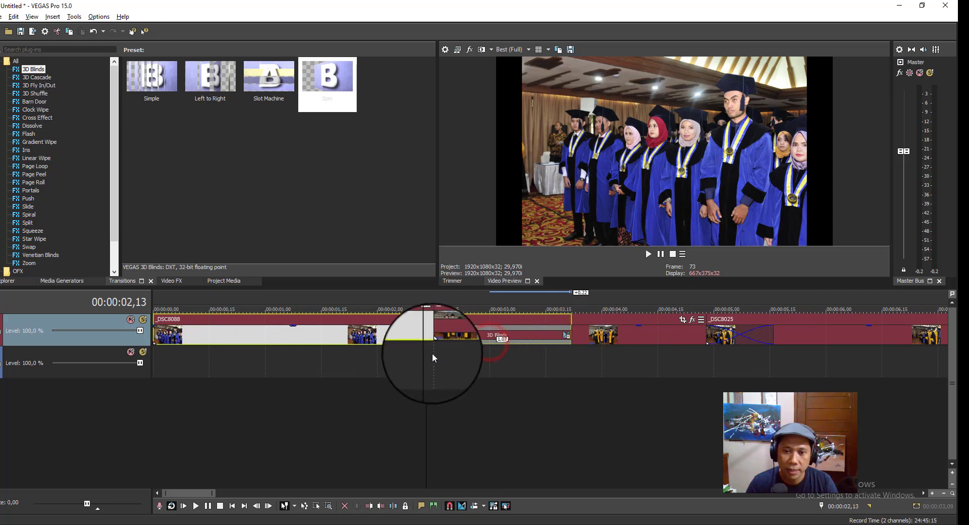
pyautogui.click(421, 362)
pyautogui.press('space')
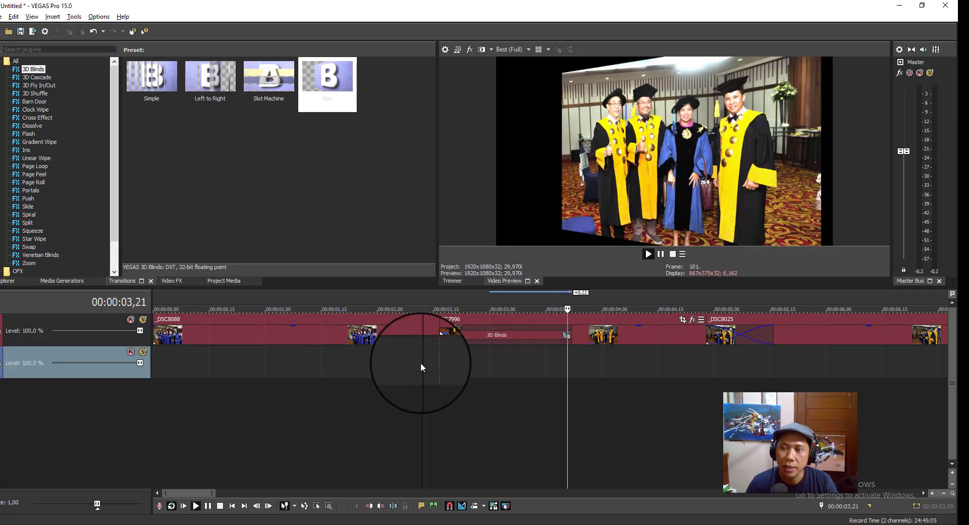
pyautogui.press('space')
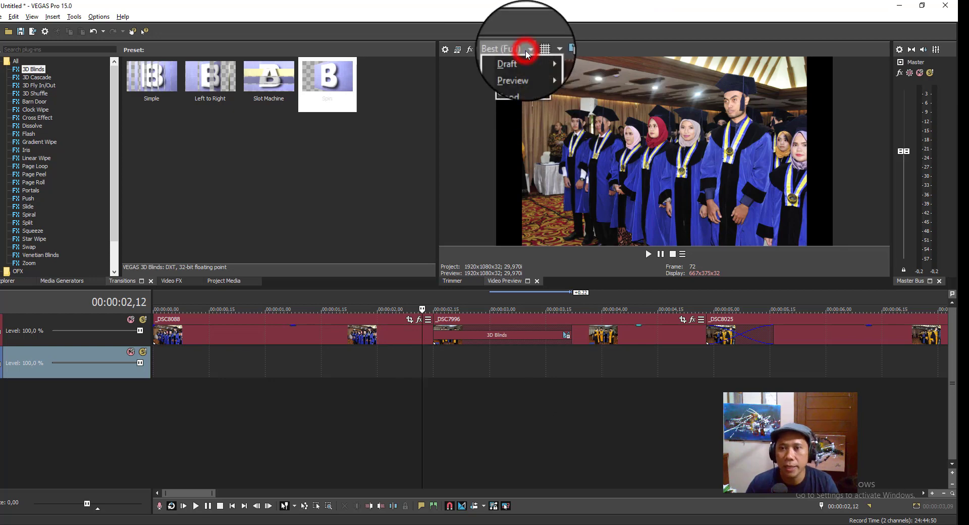
# Set the video preview quality to Good (Auto) and replay the transition from _DSC8088 to _DSC7996
pyautogui.moveTo(532, 85)
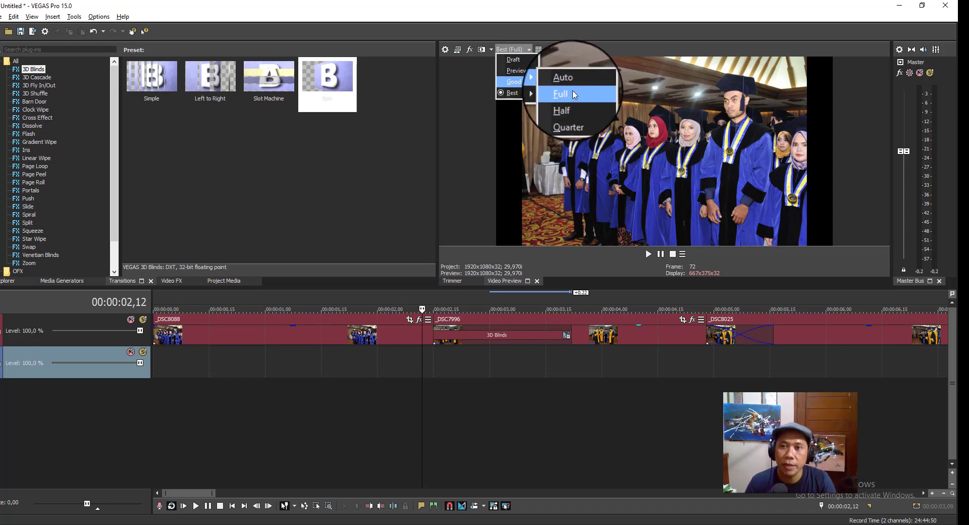
pyautogui.click(565, 73)
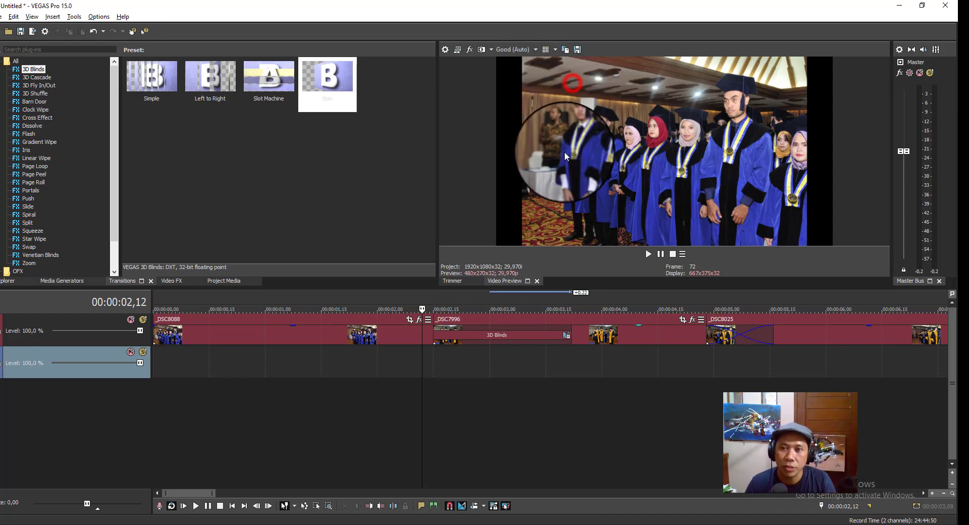
pyautogui.click(425, 359)
pyautogui.press('space')
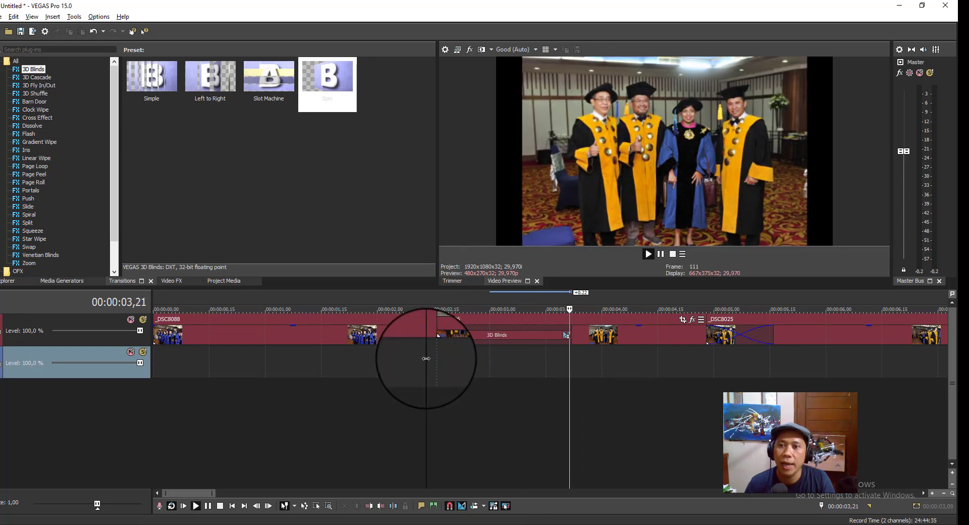
pyautogui.press('space')
pyautogui.press('space')
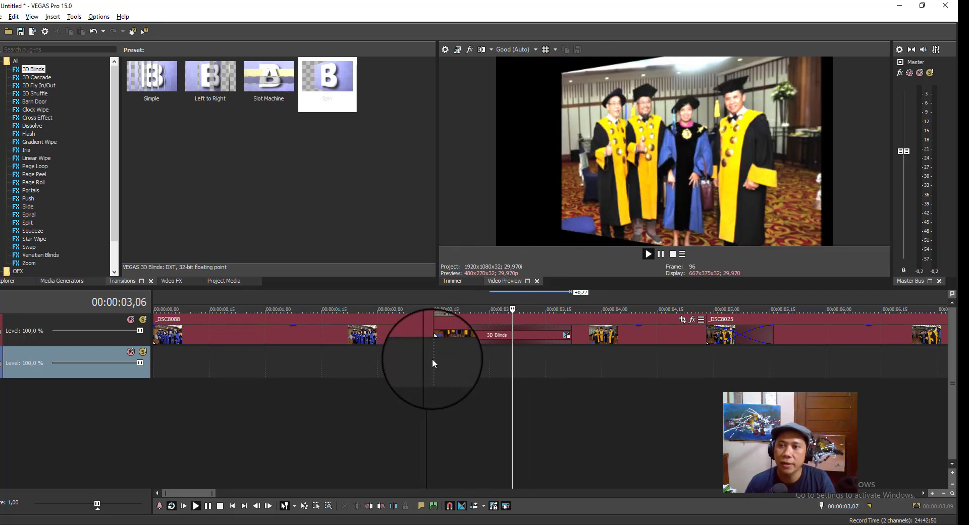
pyautogui.press('space')
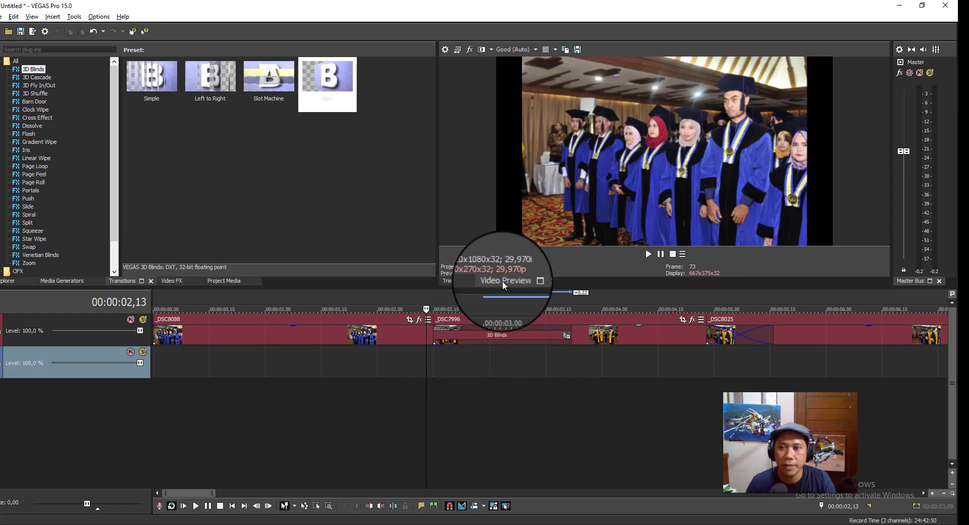
# Review the preview quality options and return the cursor to just before the first 3D Blinds transition
pyautogui.click(532, 50)
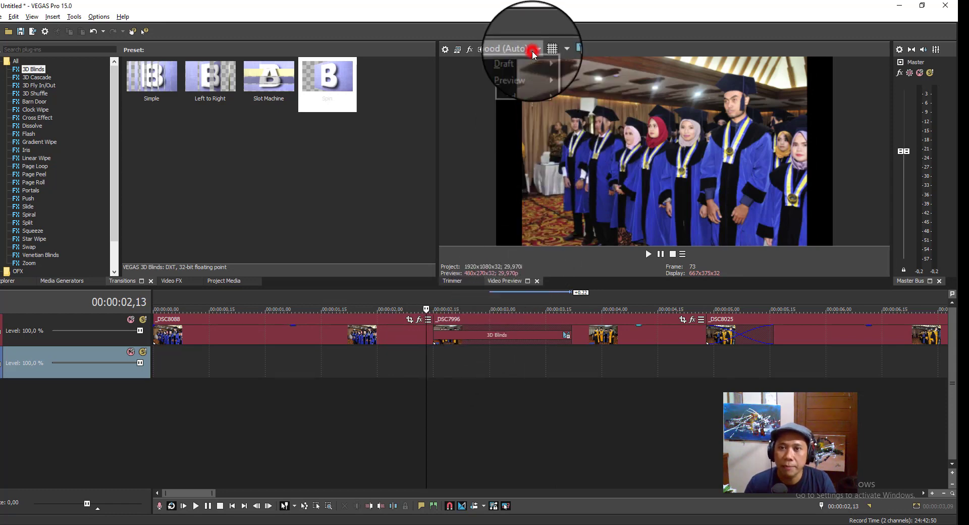
pyautogui.click(532, 79)
pyautogui.click(441, 363)
pyautogui.click(422, 360)
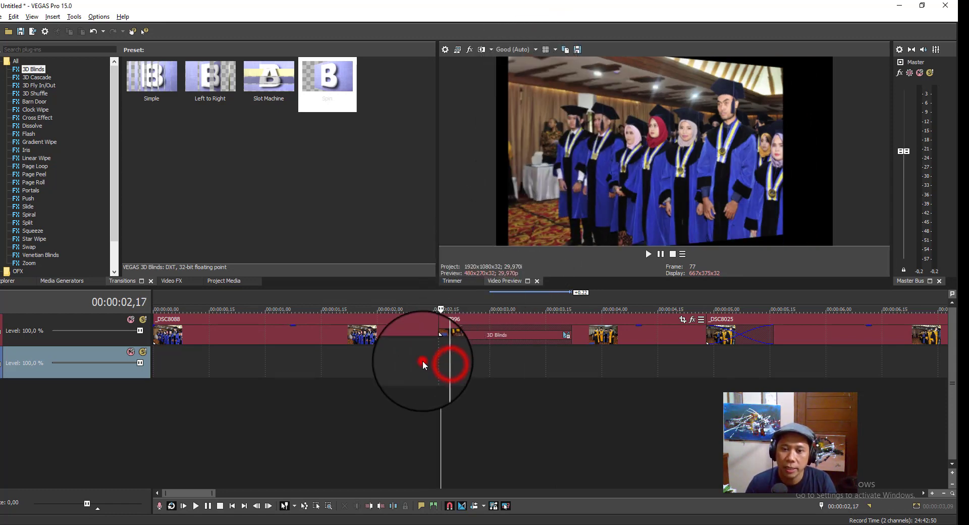
pyautogui.press('space')
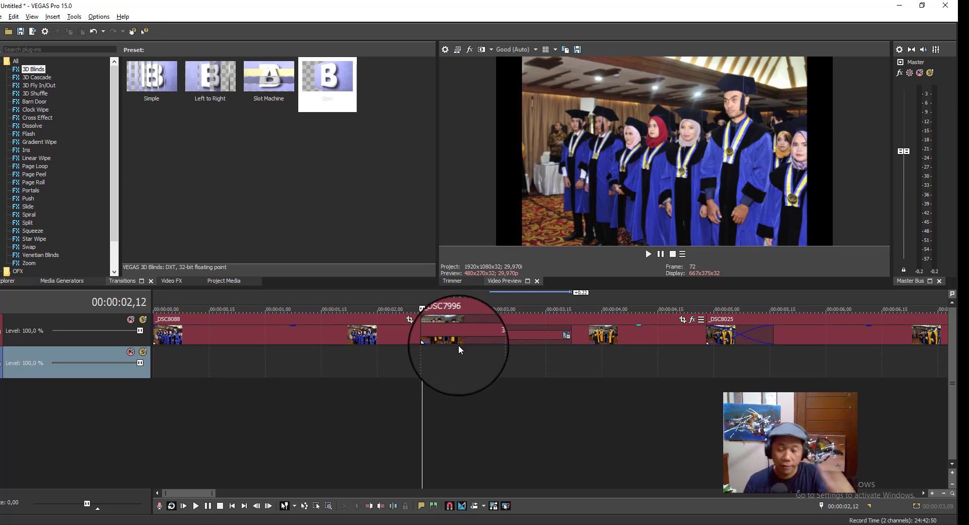
# Replay the lengthened 3D Blinds transition several times from the start of the overlap
pyautogui.click(428, 364)
pyautogui.press('space')
pyautogui.press('space')
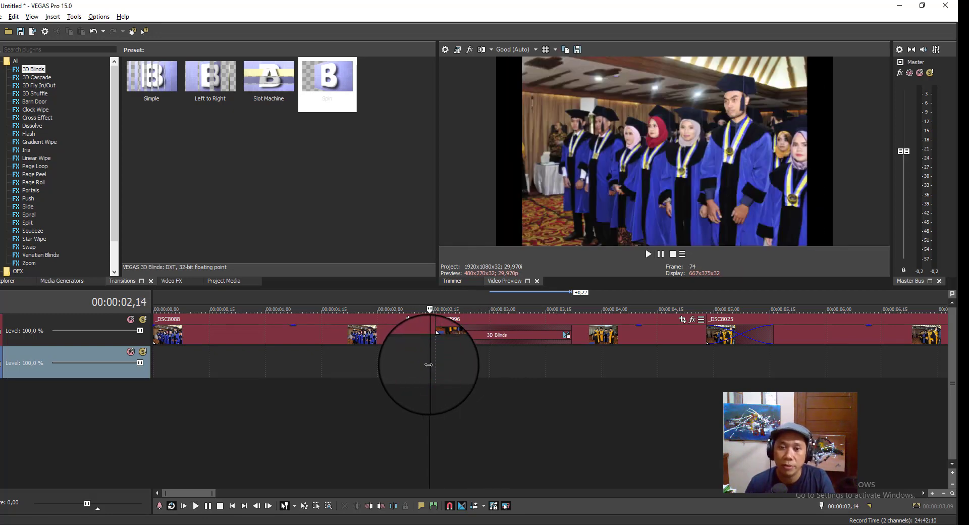
pyautogui.press('space')
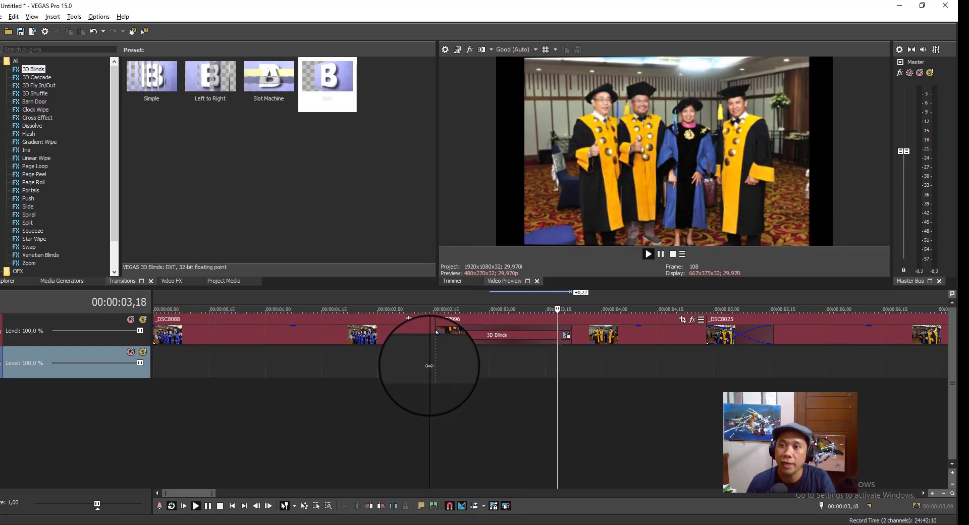
pyautogui.press('space')
pyautogui.press('space')
pyautogui.press('space')
# Apply the Left to Right preset of 3D Blinds to the crossfade between _DSC8025 and _DSC8036
pyautogui.scroll(-3, 709, 347)
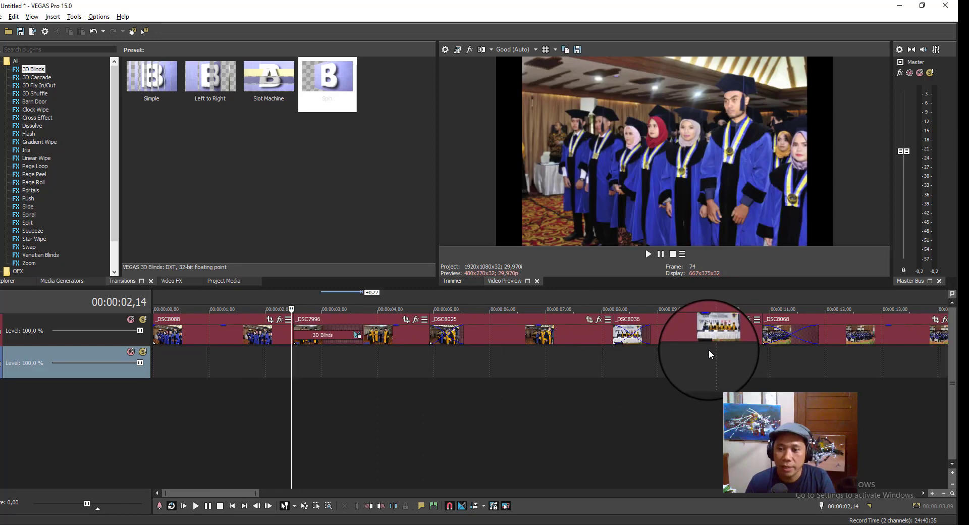
pyautogui.moveTo(211, 85); pyautogui.dragTo(629, 337)
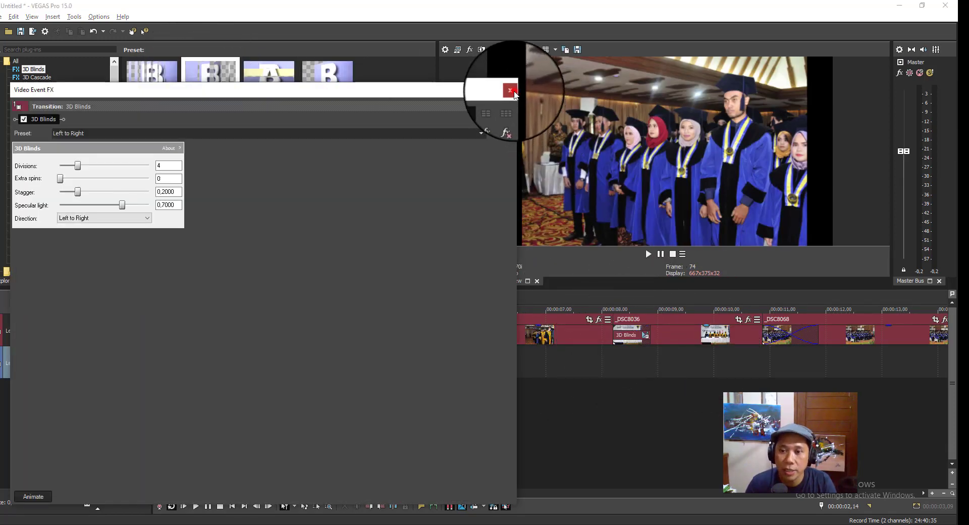
pyautogui.click(504, 86)
# Apply the Bright Light preset of 3D Shuffle to the crossfade between _DSC8036 and _DSC8068
pyautogui.click(38, 95)
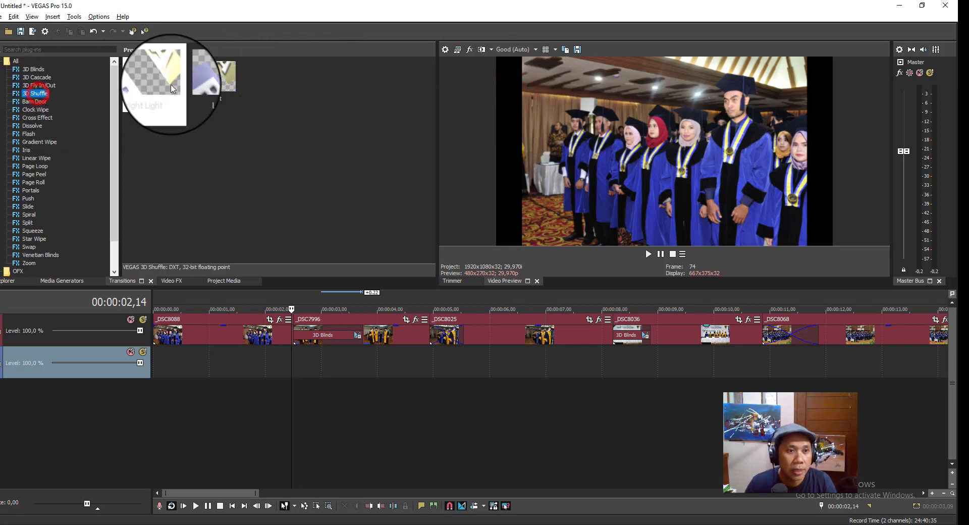
pyautogui.moveTo(151, 76); pyautogui.dragTo(791, 344)
pyautogui.click(511, 89)
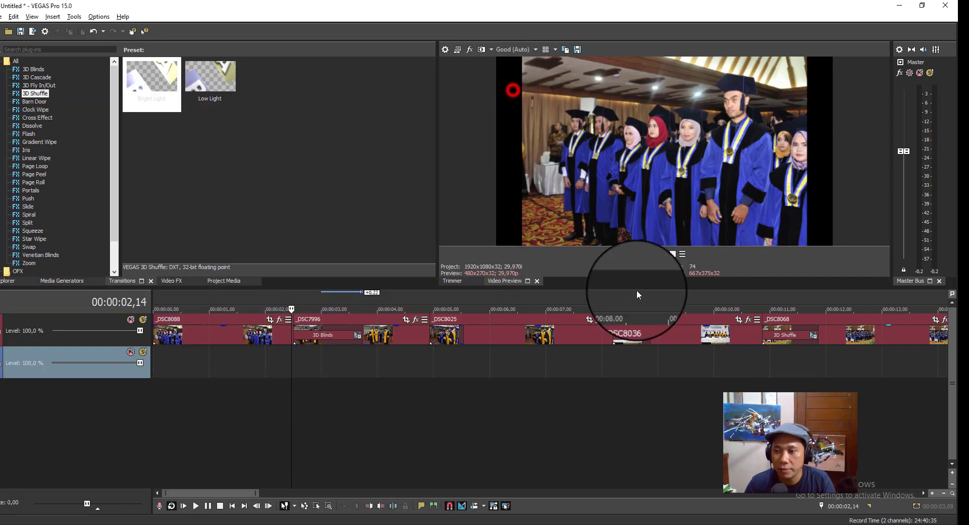
pyautogui.moveTo(238, 493); pyautogui.dragTo(215, 477)
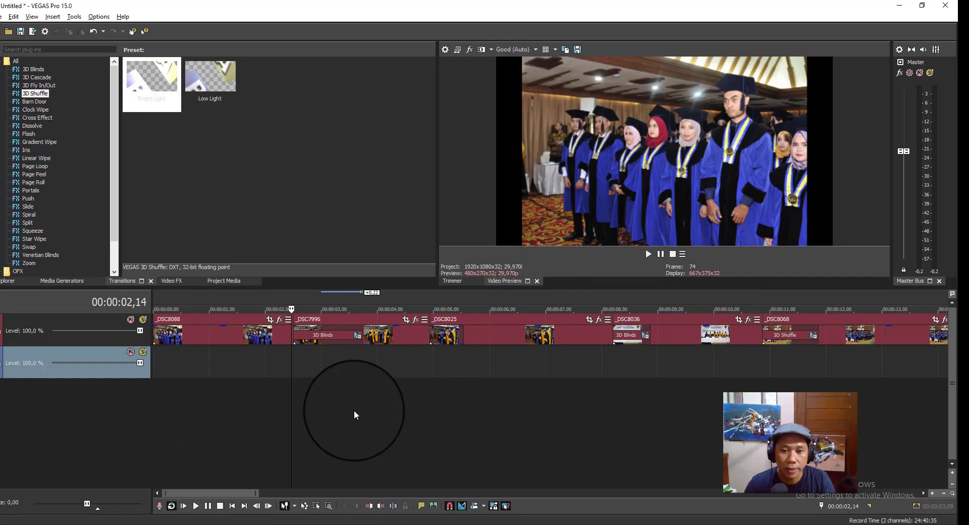
# Apply the default Page Loop transition preset to the crossfade between _DSC7996 and _DSC8025
pyautogui.scroll(-2, 352, 415)
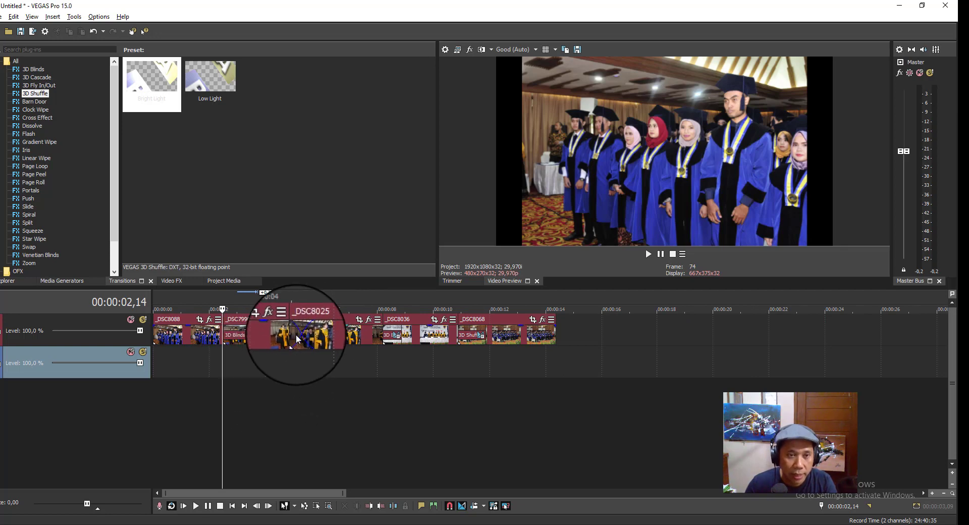
pyautogui.click(33, 126)
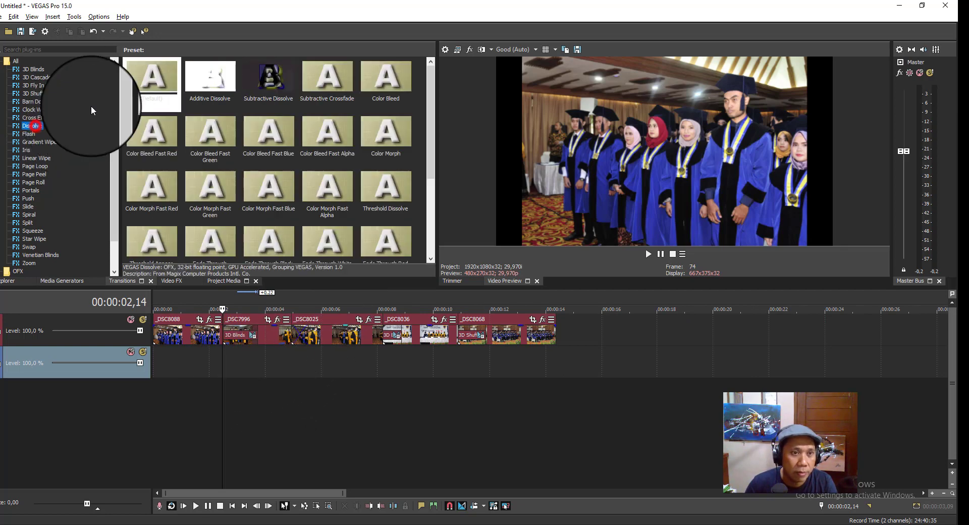
pyautogui.click(24, 166)
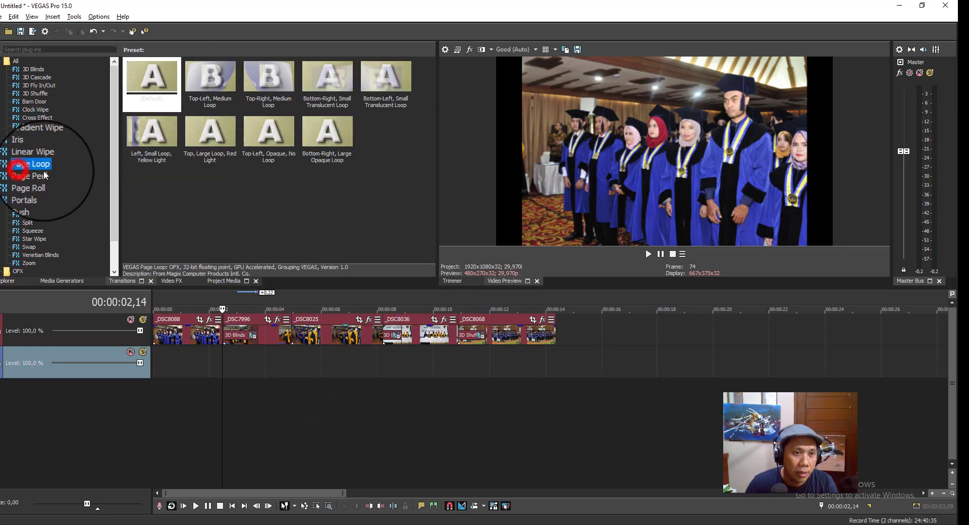
pyautogui.moveTo(152, 75); pyautogui.dragTo(299, 341)
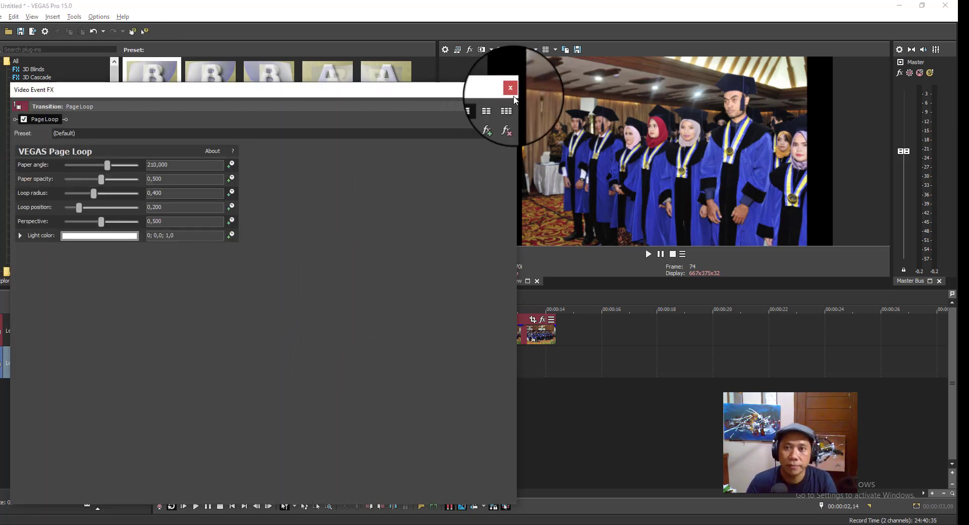
pyautogui.click(511, 91)
# Preview the slideshow's transitions from just before the first 3D Blinds transition through to _DSC8068
pyautogui.click(221, 389)
pyautogui.press('space')
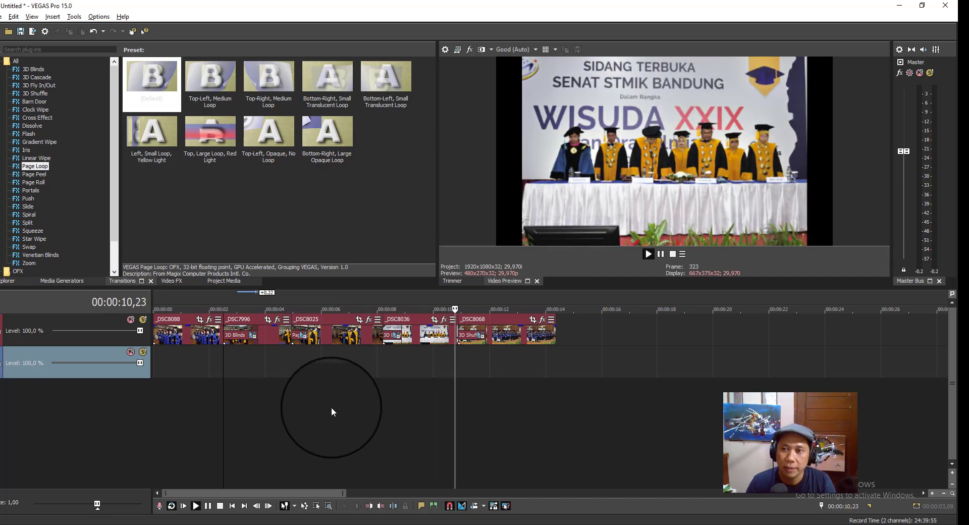
pyautogui.press('space')
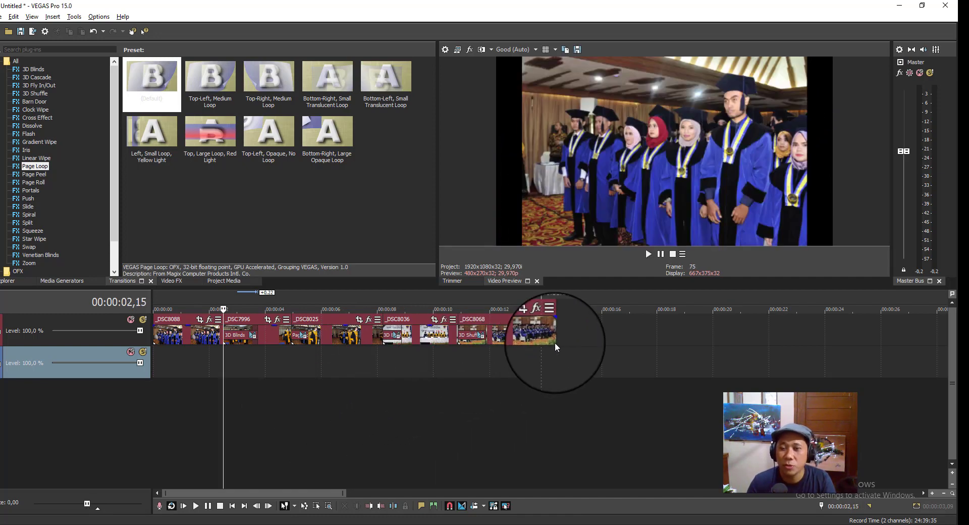
# Add a short fade-out to the end of the last photo, _DSC8068, and play the ending
pyautogui.click(549, 341)
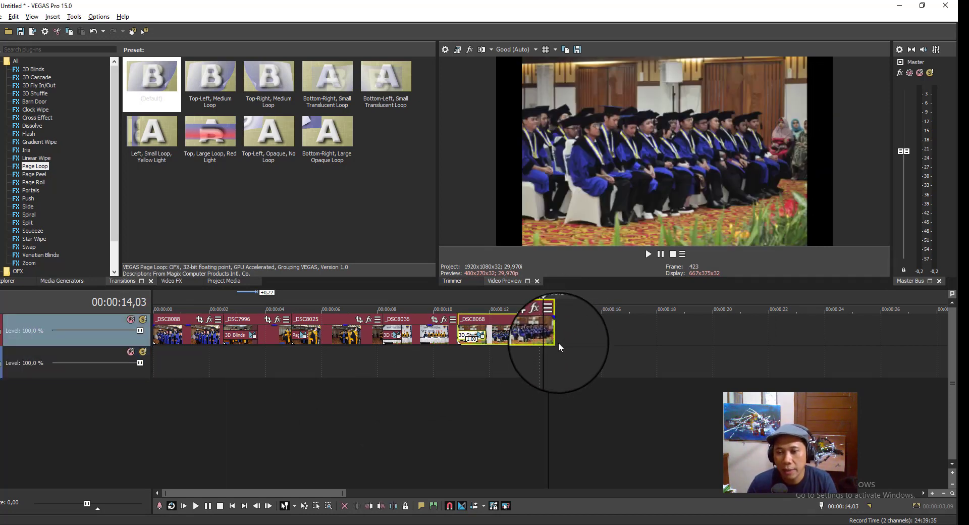
pyautogui.scroll(6, 557, 326)
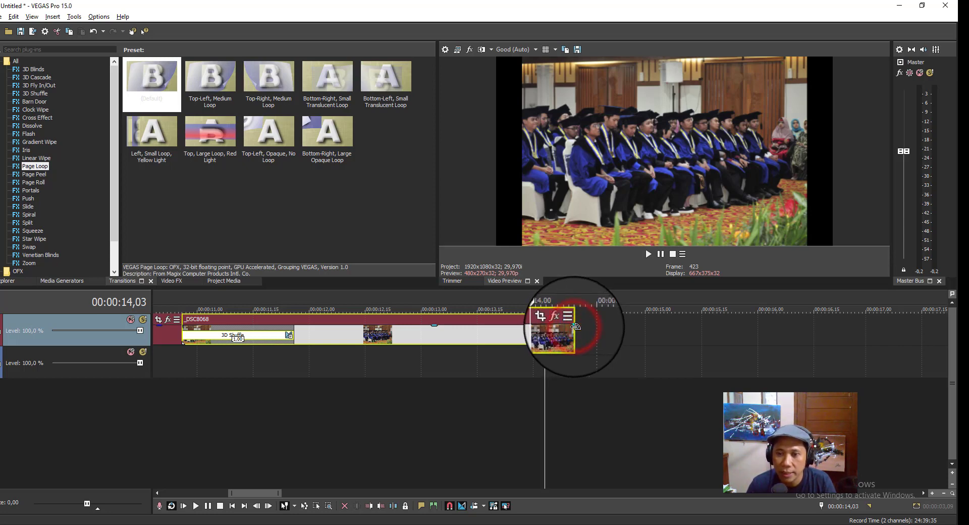
pyautogui.click(574, 326)
pyautogui.click(567, 335)
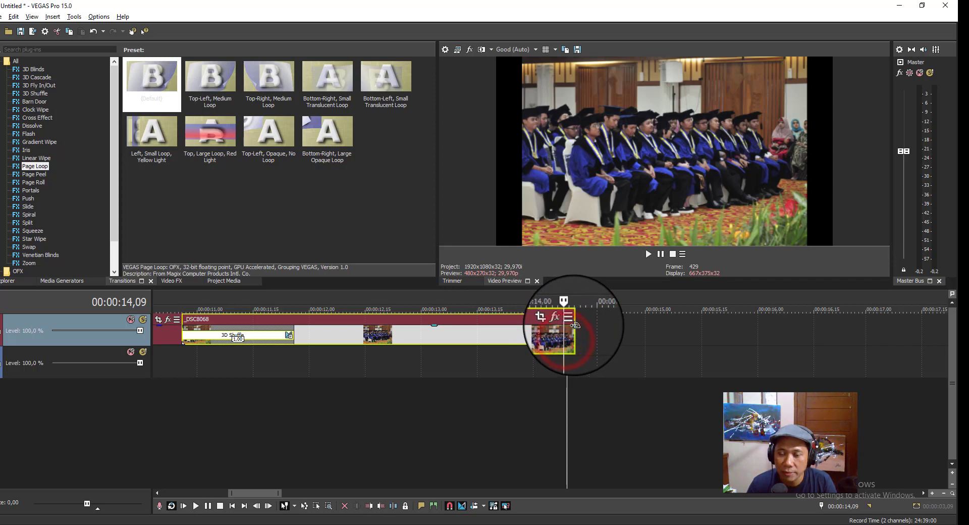
pyautogui.moveTo(569, 315); pyautogui.dragTo(538, 349)
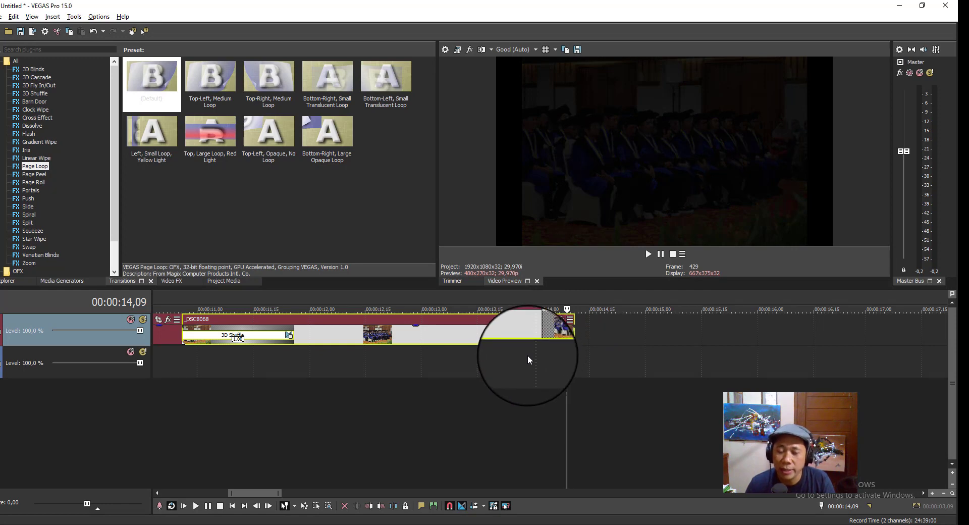
pyautogui.click(525, 354)
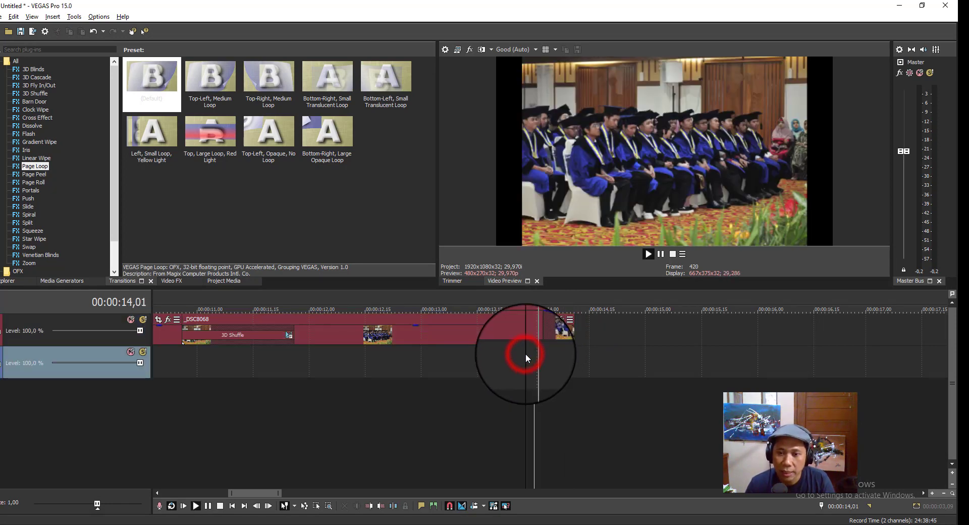
pyautogui.press('space')
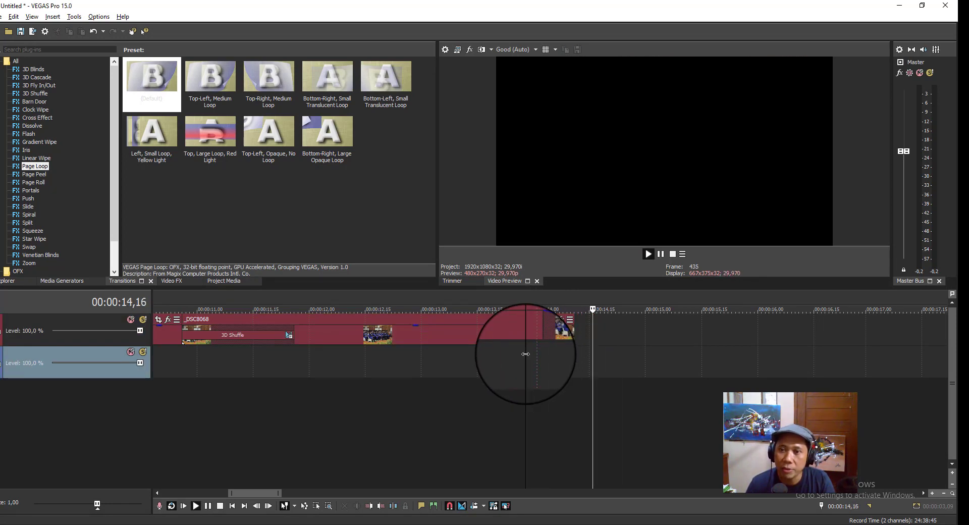
pyautogui.press('space')
# Remove the fade-out from the end of _DSC8068 and play the ending without it
pyautogui.click(534, 339)
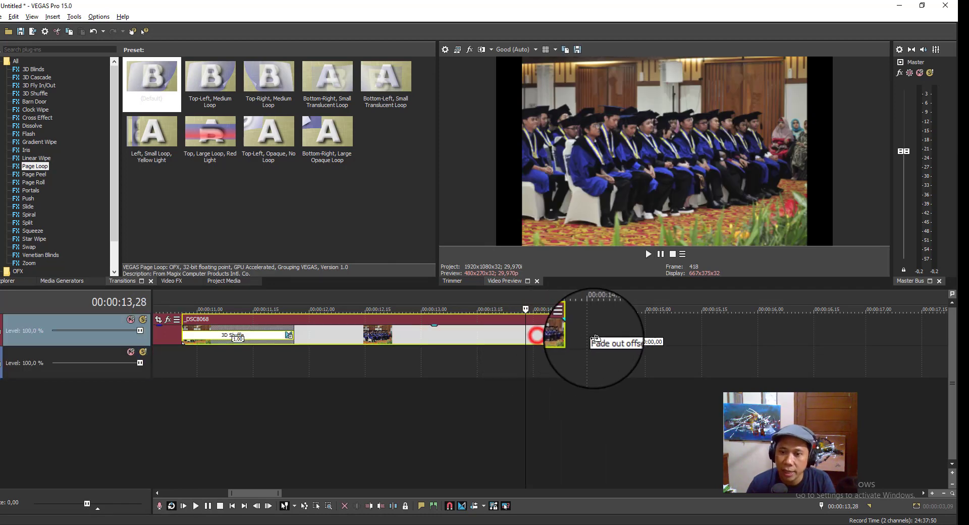
pyautogui.click(547, 356)
pyautogui.press('space')
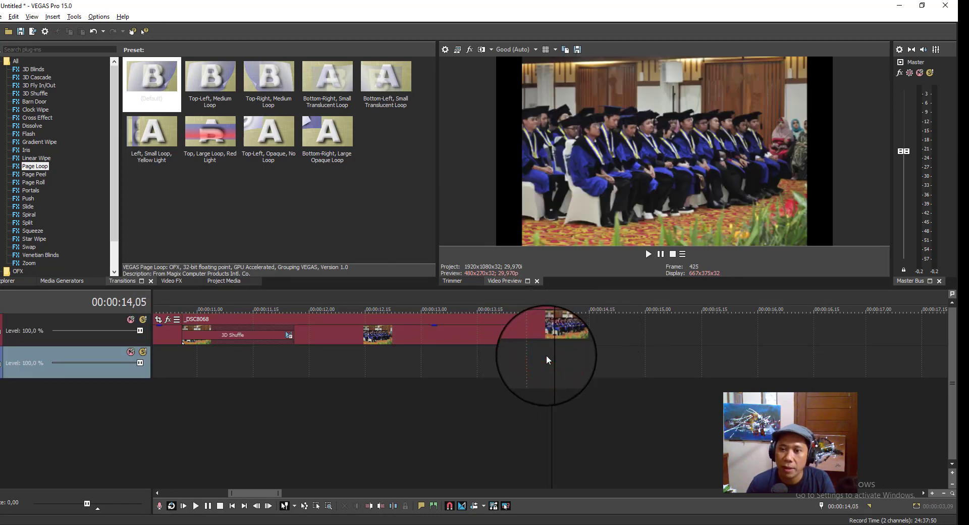
pyautogui.press('space')
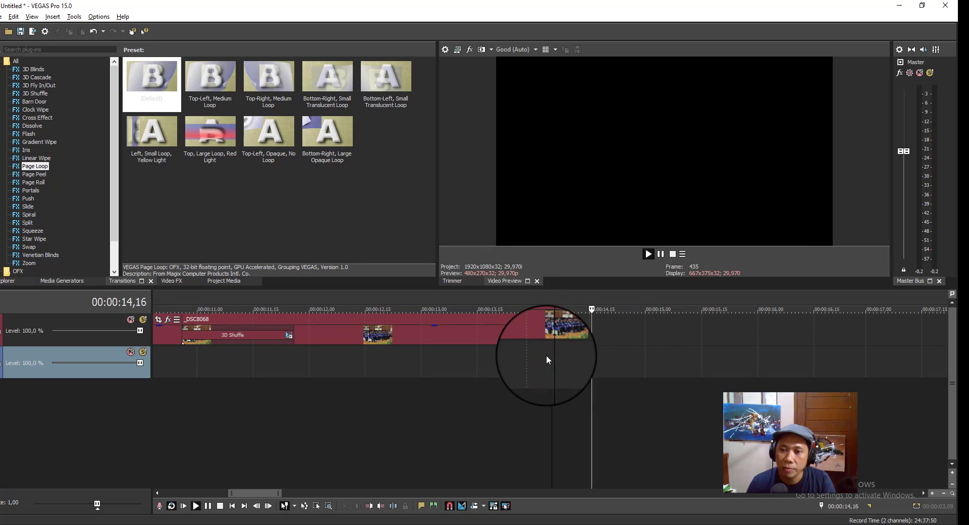
# Fade out the end of _DSC8068 over about half a second and replay the ending
pyautogui.moveTo(572, 325); pyautogui.dragTo(510, 351)
pyautogui.click(507, 352)
pyautogui.press('space')
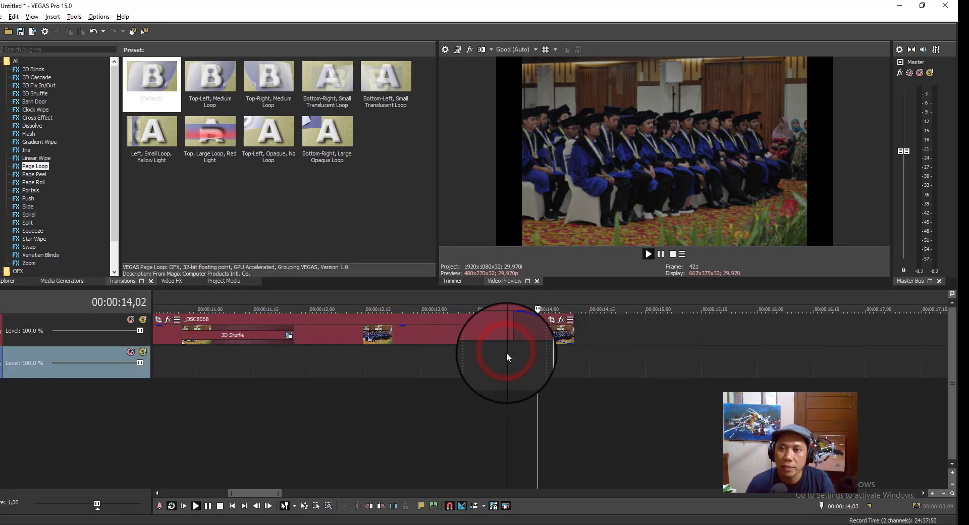
pyautogui.press('space')
pyautogui.press('space')
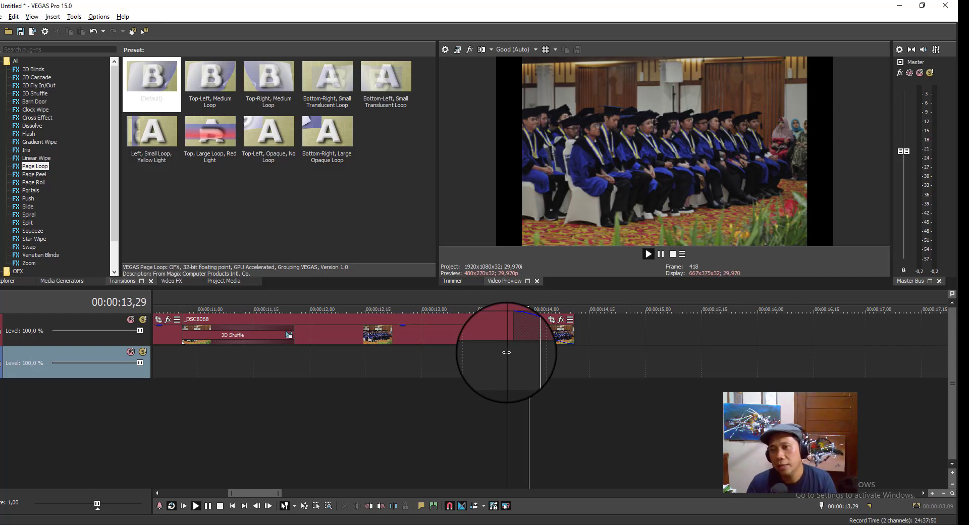
pyautogui.press('space')
# Add a fade-in of about half a second to the start of the first photo, _DSC8088
pyautogui.scroll(-10, 327, 359)
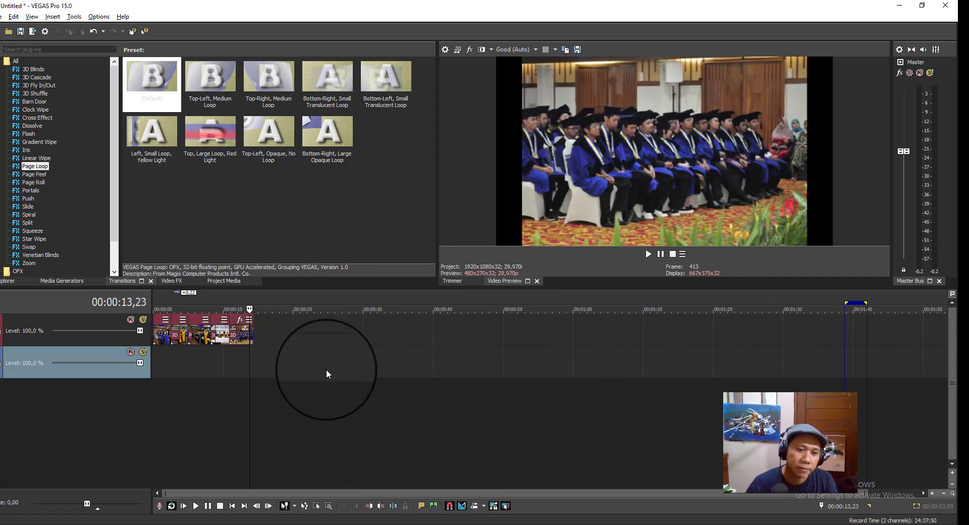
pyautogui.click(159, 356)
pyautogui.scroll(10, 163, 356)
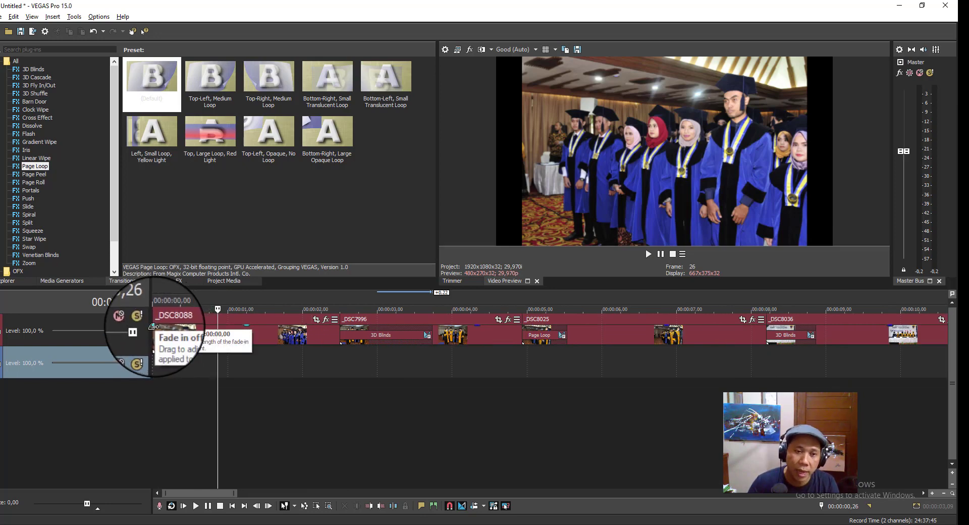
pyautogui.moveTo(153, 327); pyautogui.dragTo(192, 341)
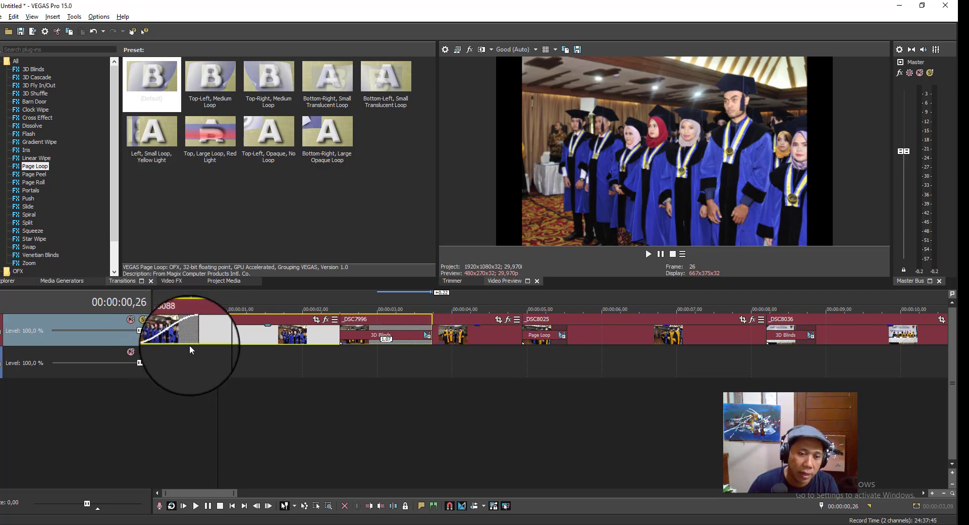
# Replay the fade-in of _DSC8088 several times from the start of the timeline
pyautogui.click(154, 359)
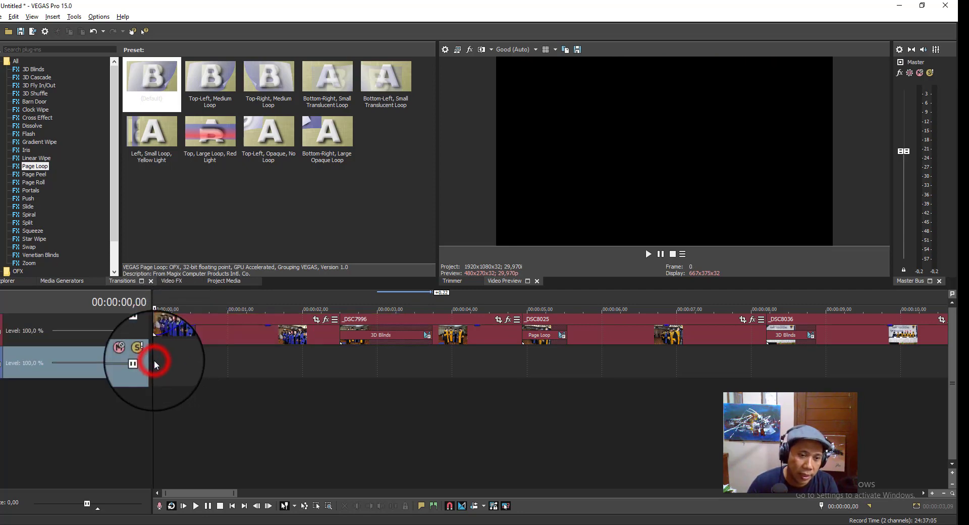
pyautogui.click(183, 368)
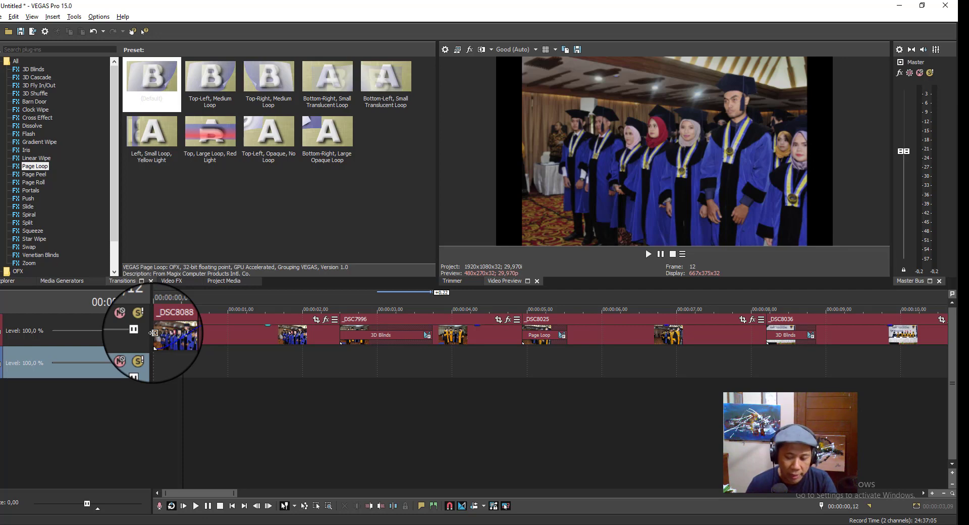
pyautogui.press('Home')
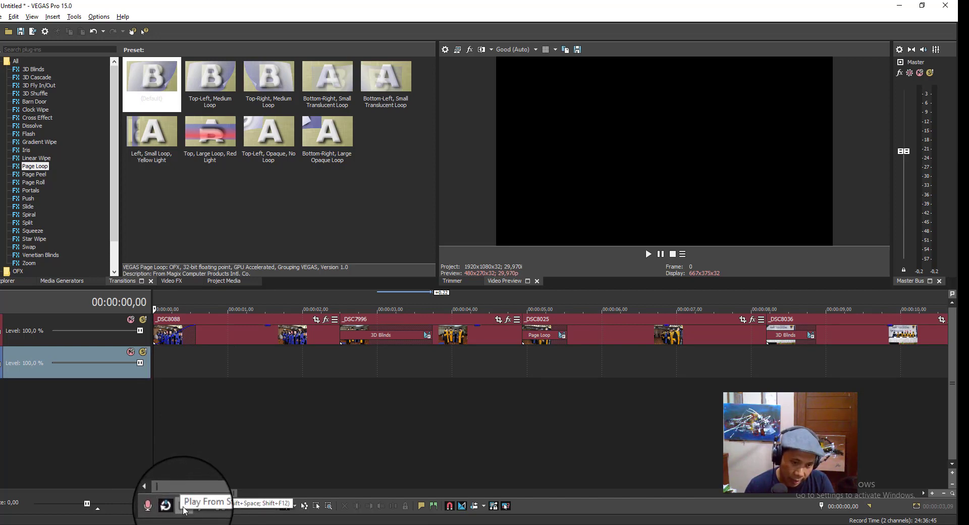
pyautogui.click(182, 416)
pyautogui.click(155, 359)
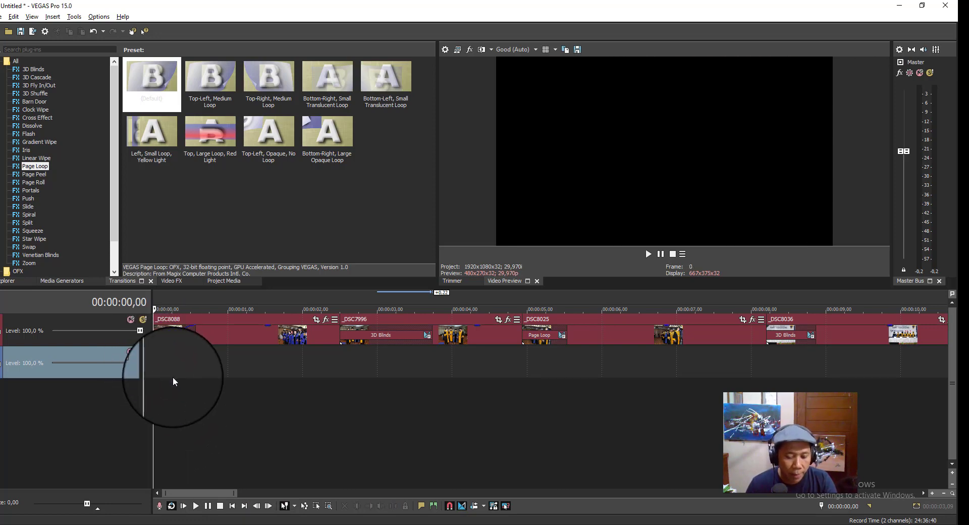
pyautogui.press('space')
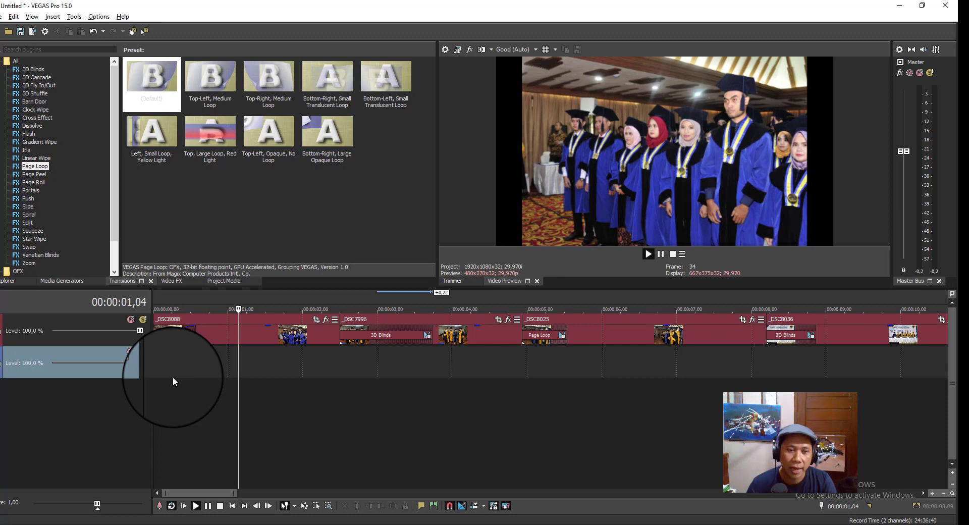
pyautogui.press('space')
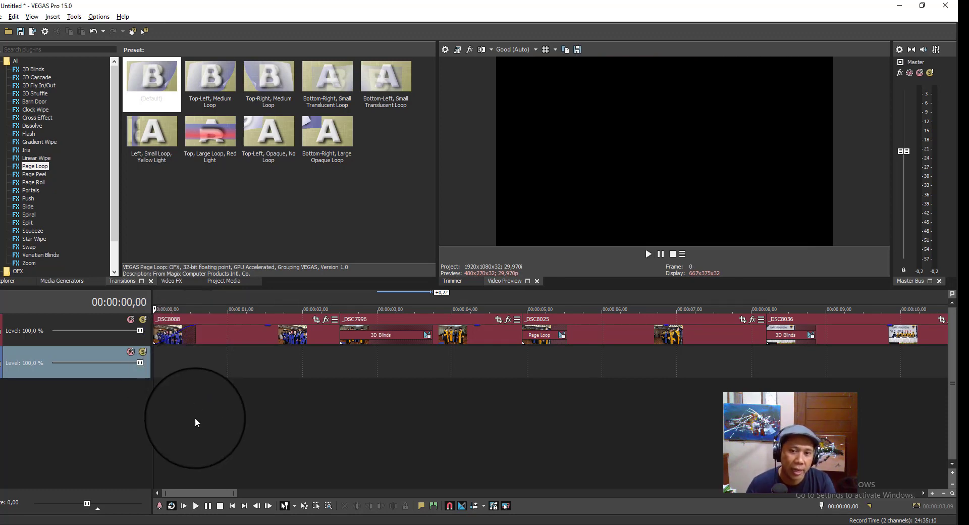
pyautogui.press('space')
pyautogui.press('space')
pyautogui.press('space')
pyautogui.press('space')
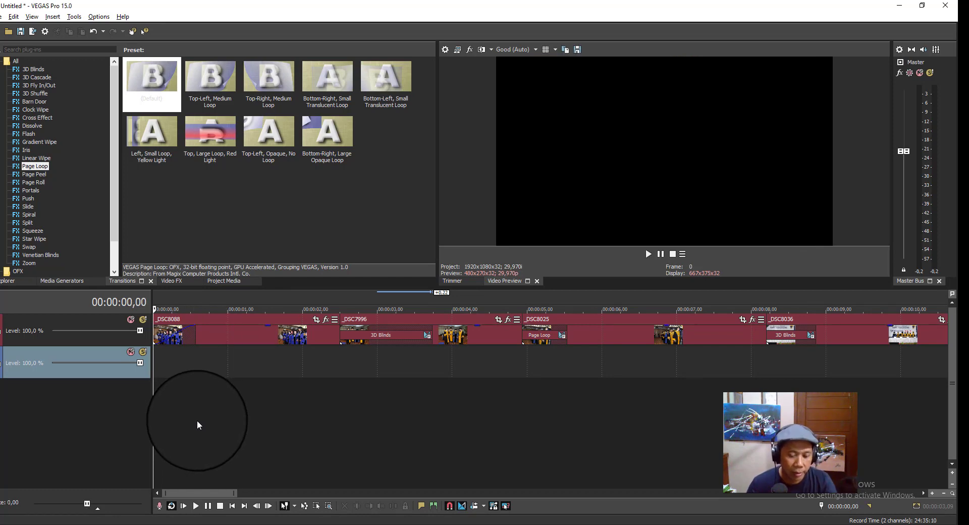
pyautogui.press('space')
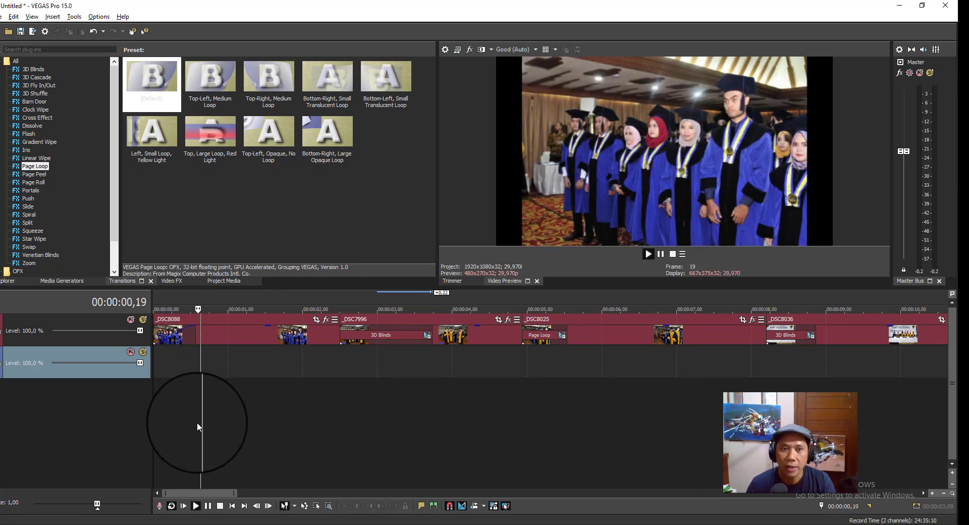
pyautogui.press('space')
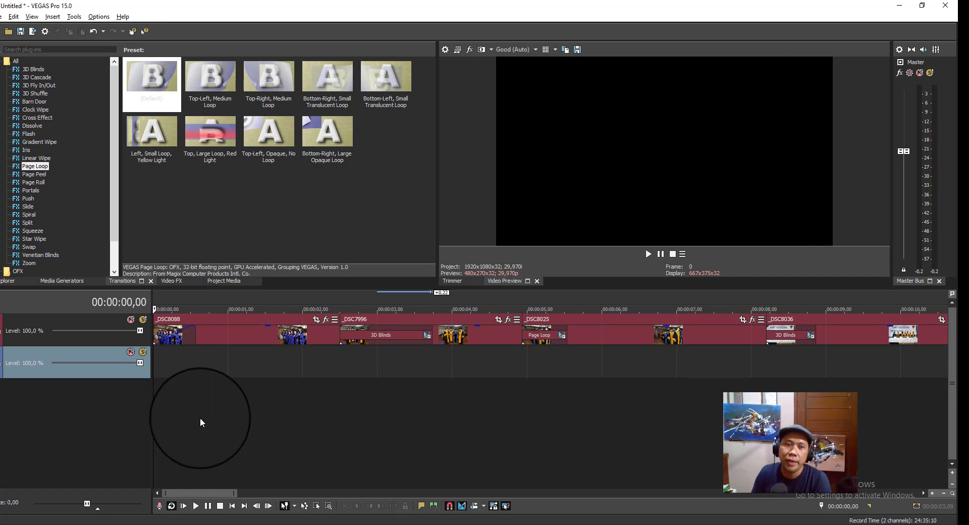
# Apply the Squeeze In, Left-Right preset of the Squeeze transition to the fade-in of _DSC8088
pyautogui.scroll(2, 200, 417)
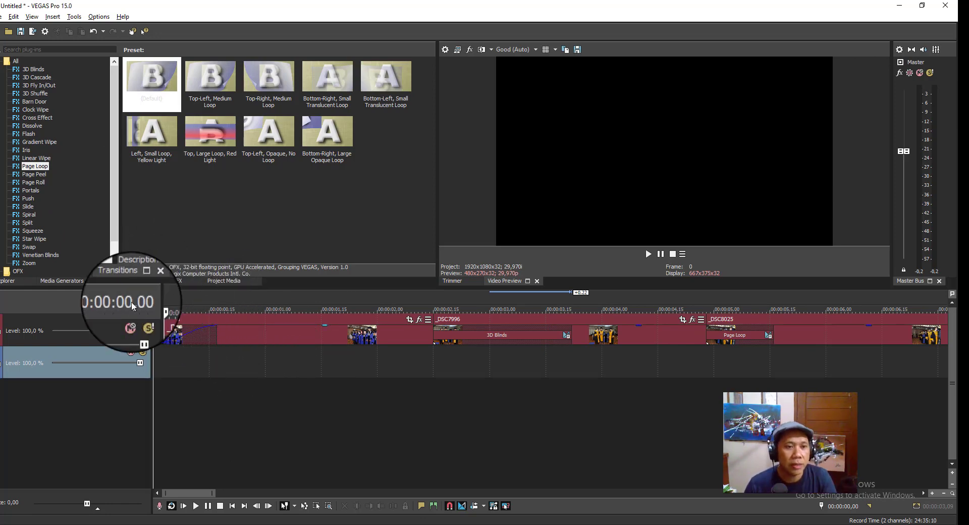
pyautogui.click(30, 231)
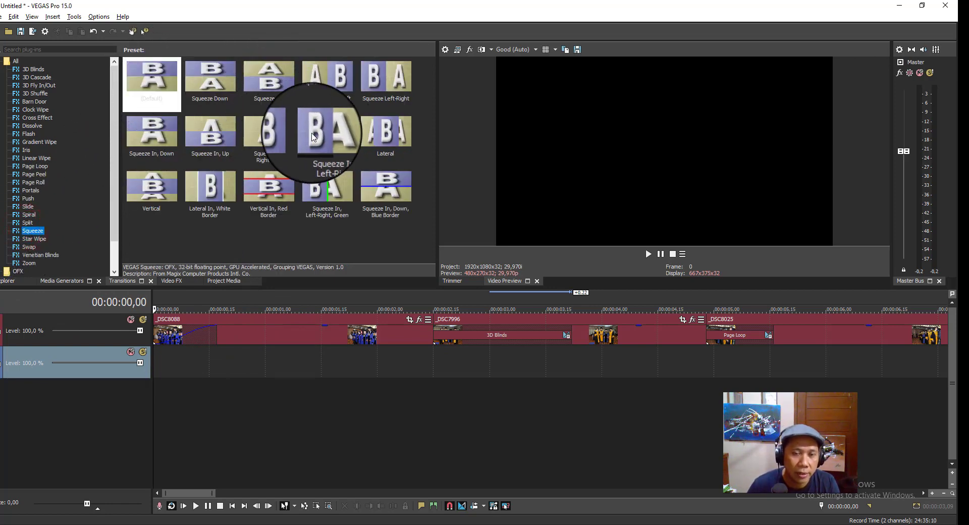
pyautogui.moveTo(325, 133); pyautogui.dragTo(170, 334)
pyautogui.click(511, 90)
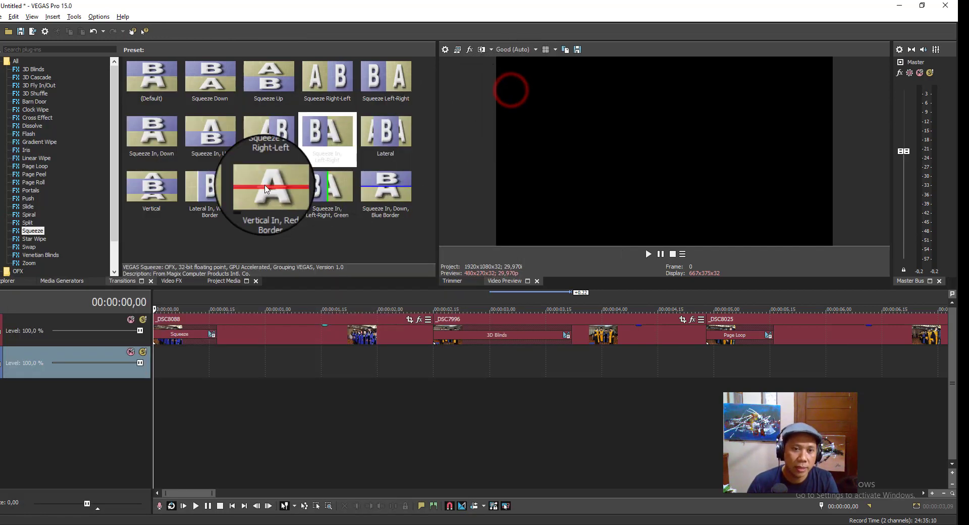
pyautogui.click(269, 133)
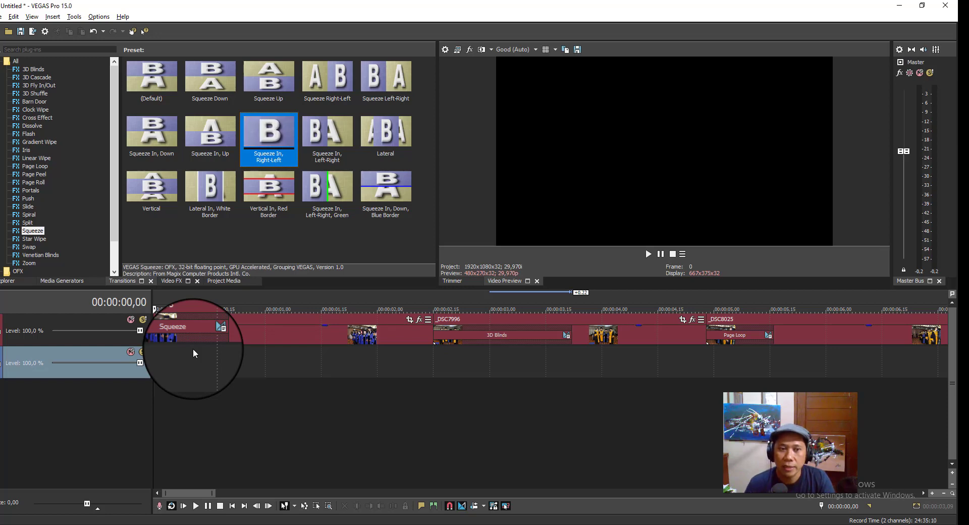
# Replay the Squeeze entrance of _DSC8088 several times from the start of the timeline
pyautogui.click(156, 355)
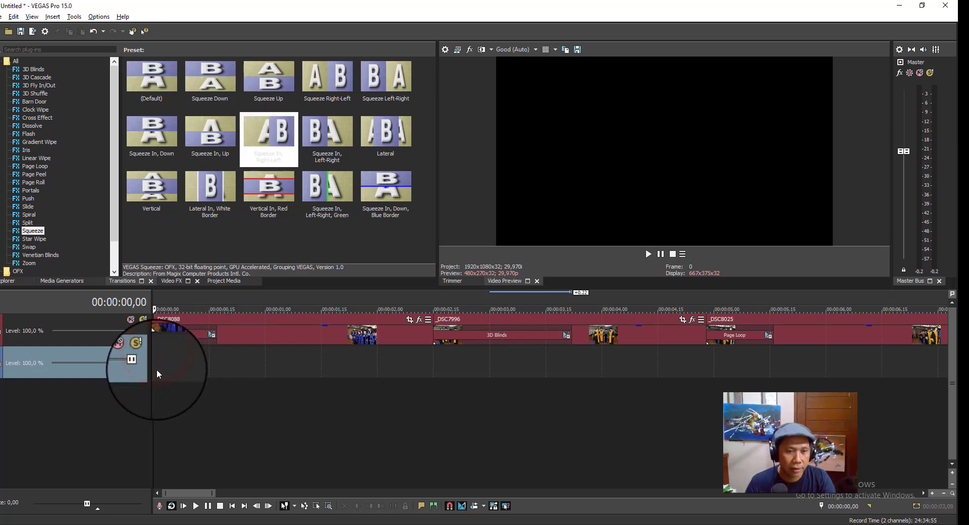
pyautogui.press('space')
pyautogui.press('space')
pyautogui.press('space')
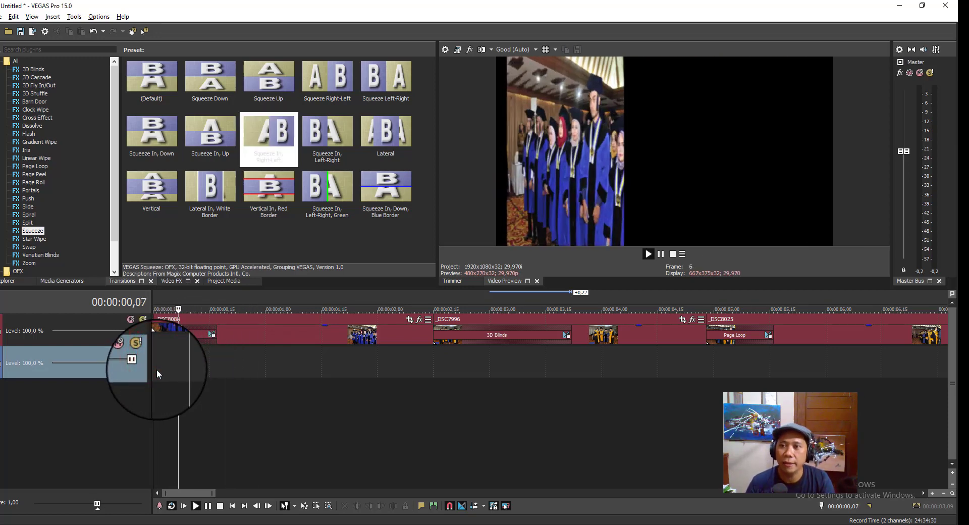
pyautogui.press('space')
# Play the slideshow from the start to review its transitions, and place the cursor about one second into _DSC8088
pyautogui.press('space')
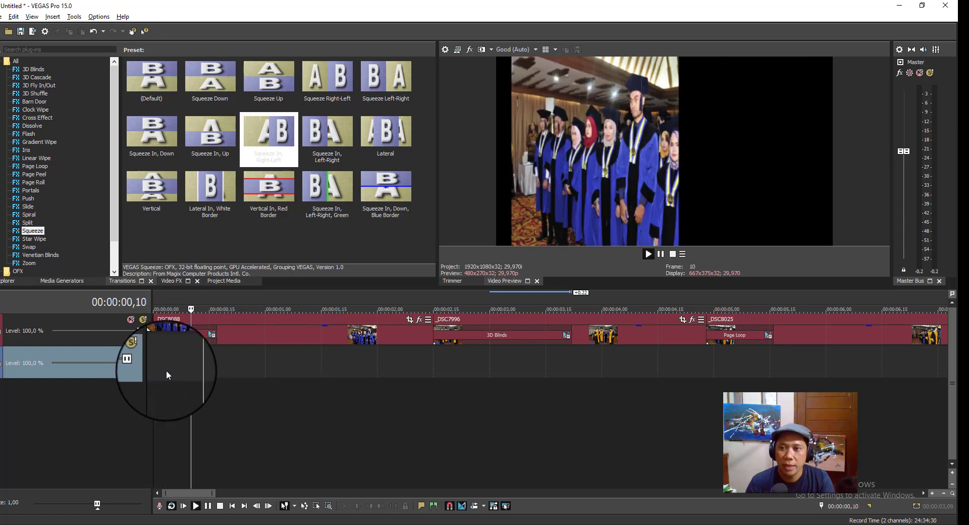
pyautogui.scroll(-3, 335, 369)
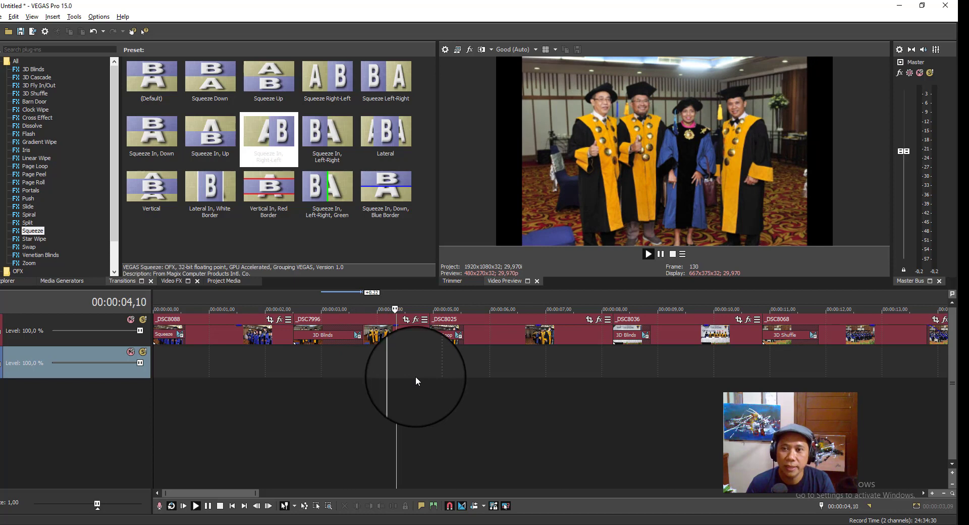
pyautogui.scroll(-3, 416, 377)
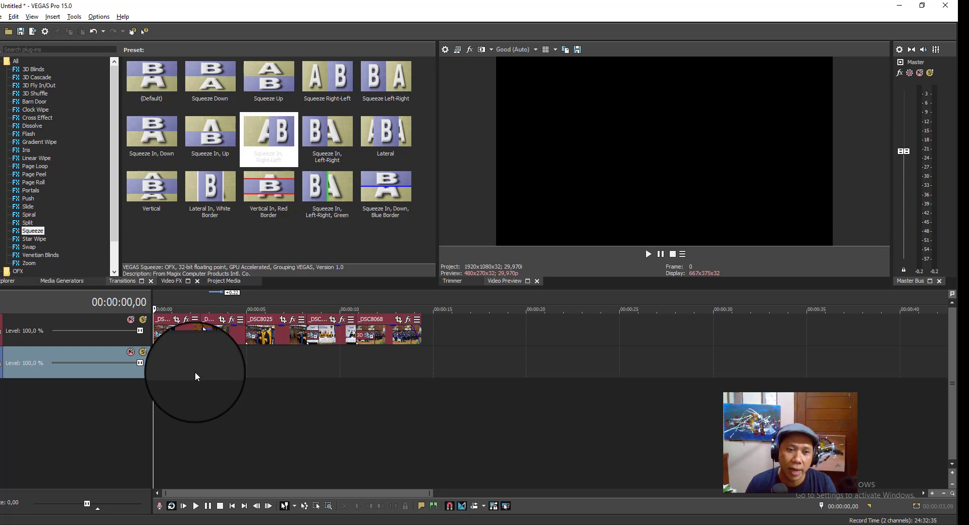
pyautogui.click(175, 355)
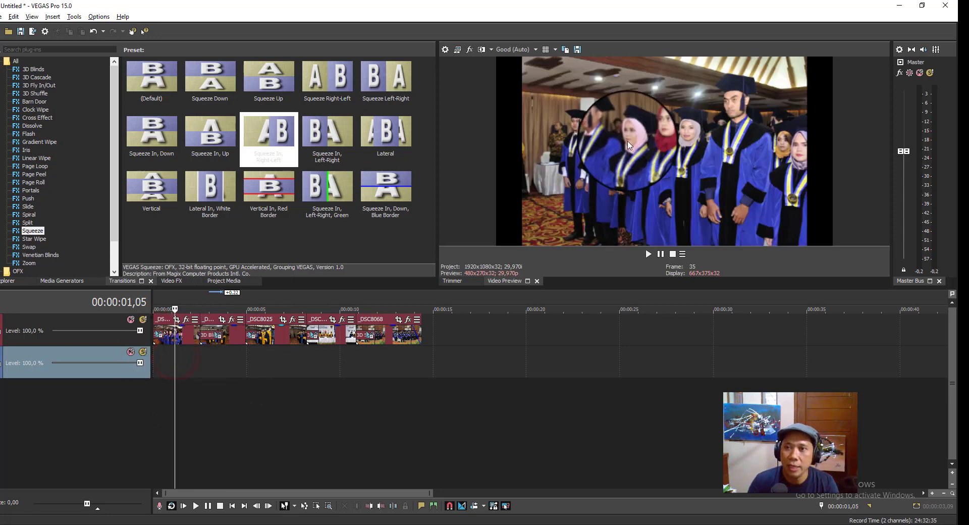